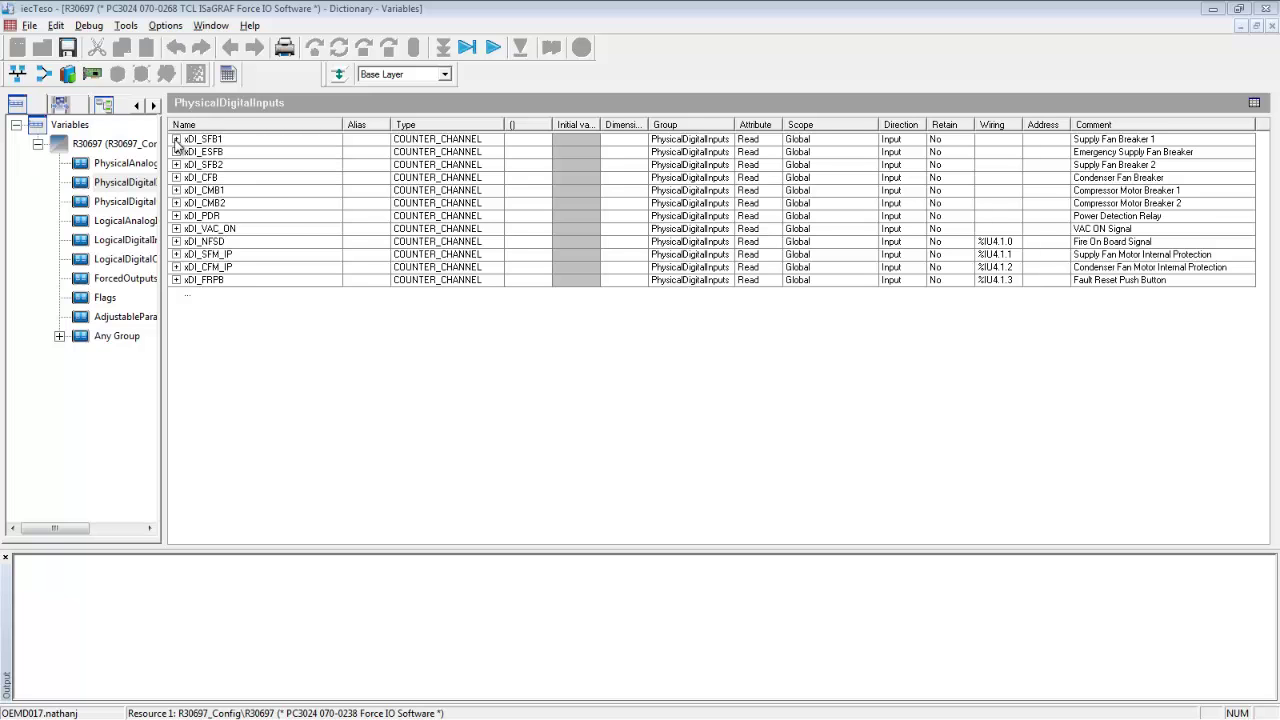
# Examine the member fields of xDI_SFB1 in PhysicalDigitalInputs and of xDO_SFC in PhysicalDigitalOutputs
pyautogui.click(176, 139)
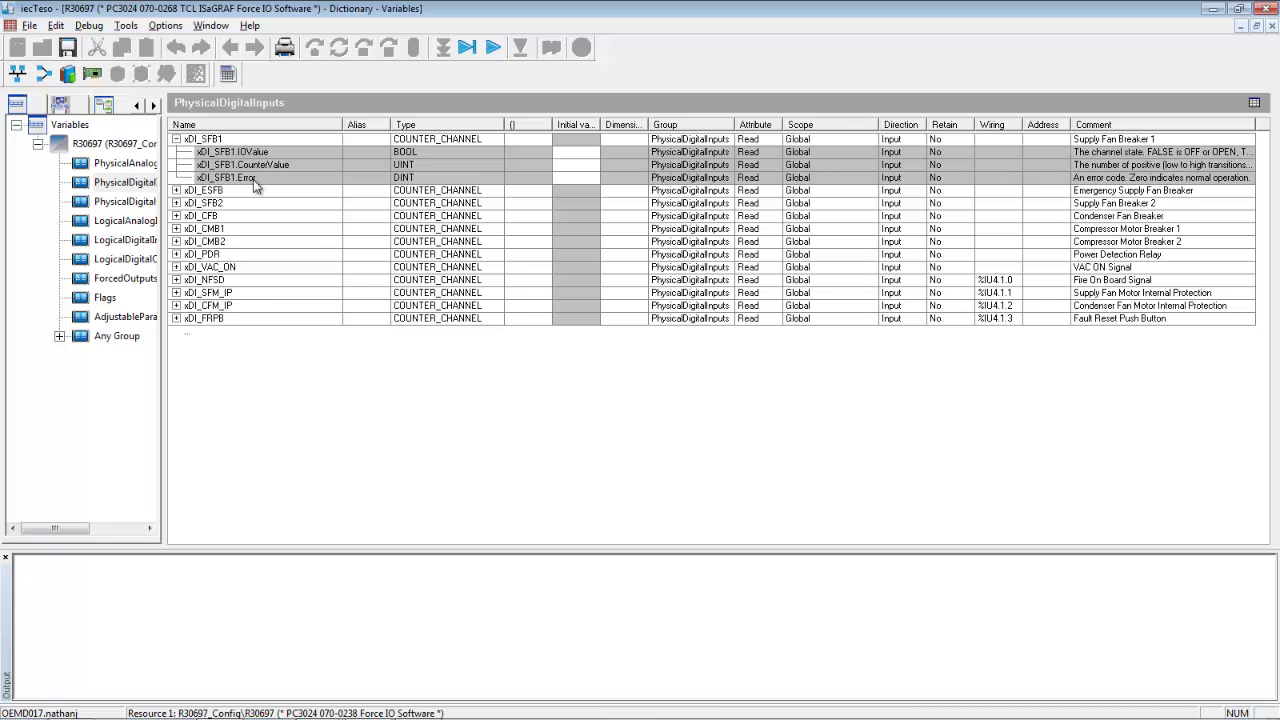
pyautogui.click(177, 139)
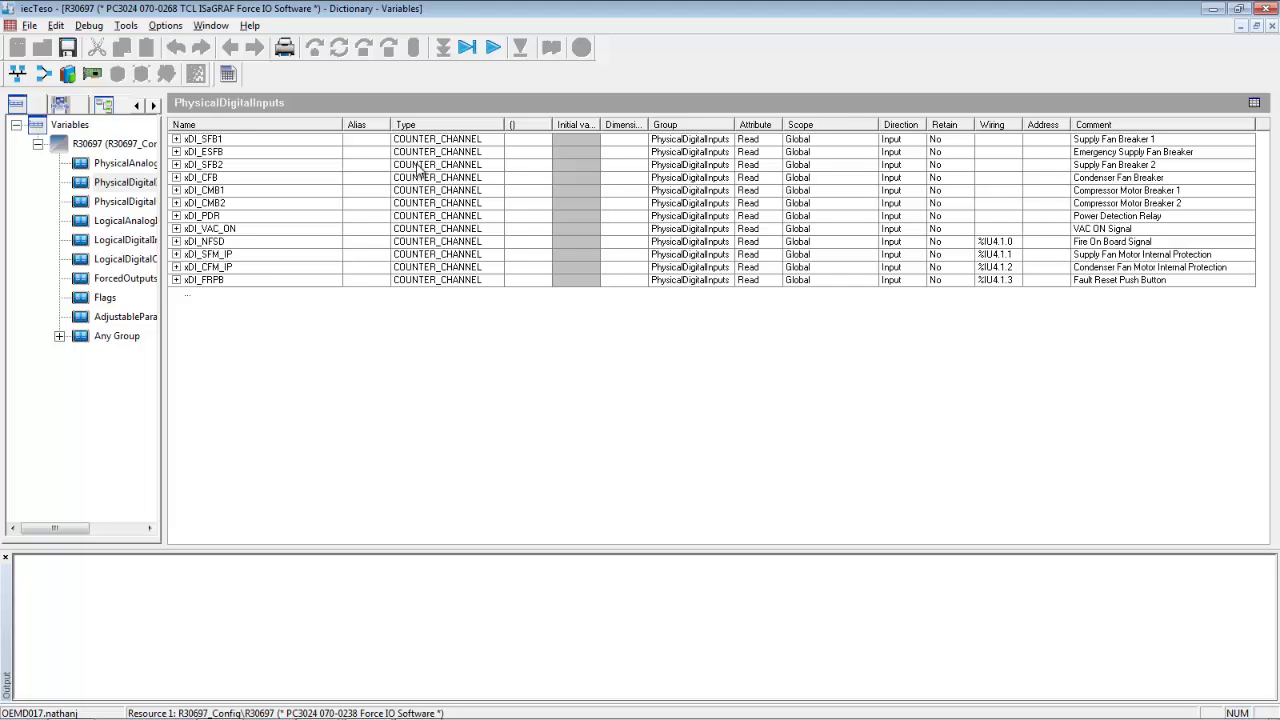
pyautogui.click(118, 204)
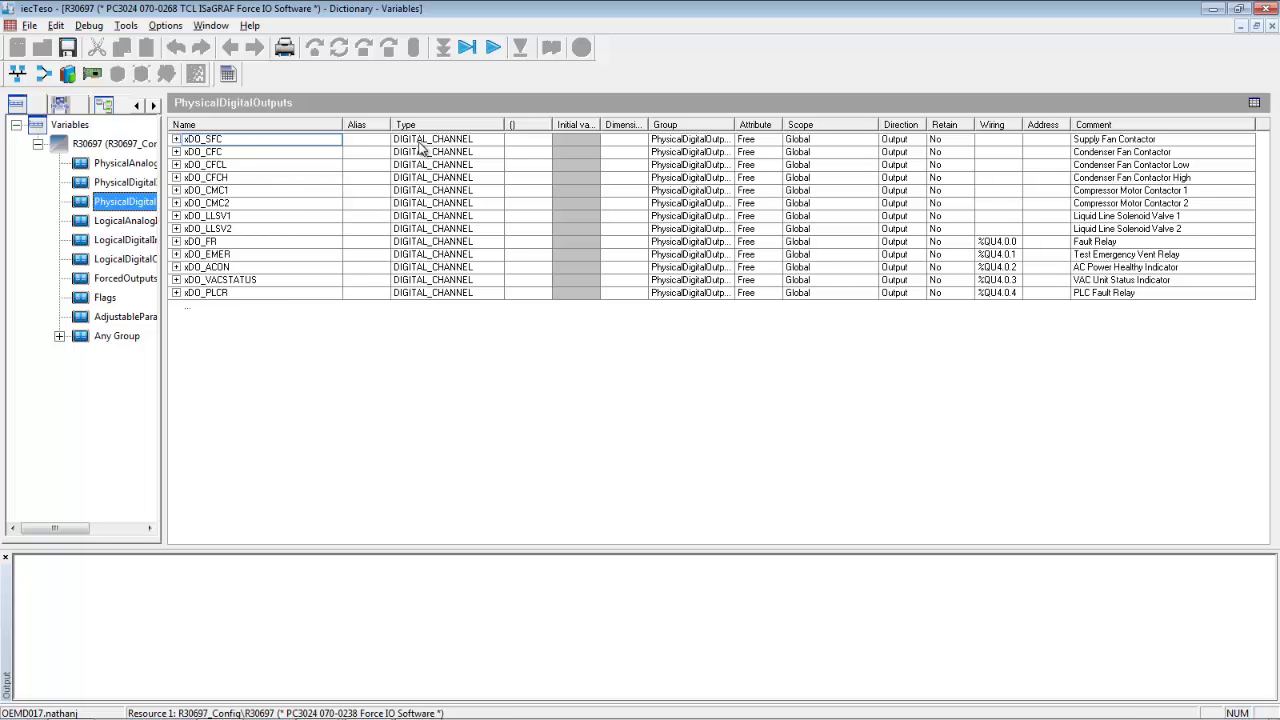
pyautogui.click(176, 139)
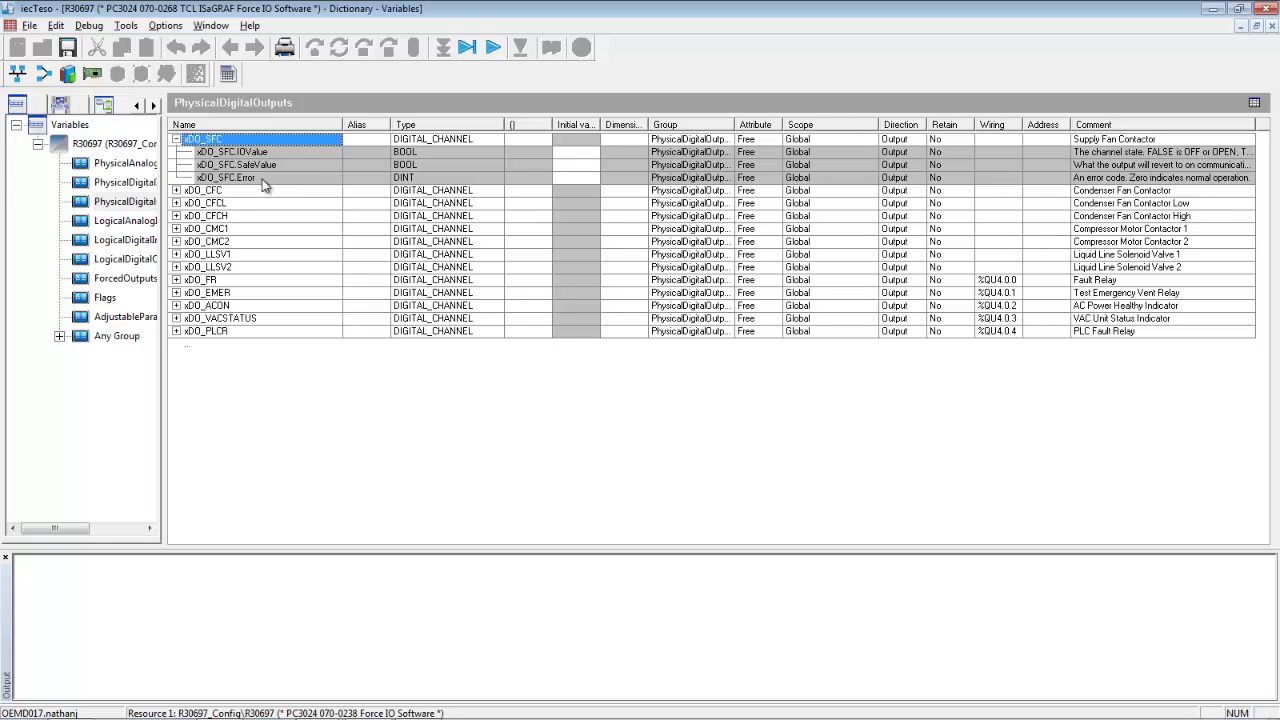
pyautogui.click(176, 140)
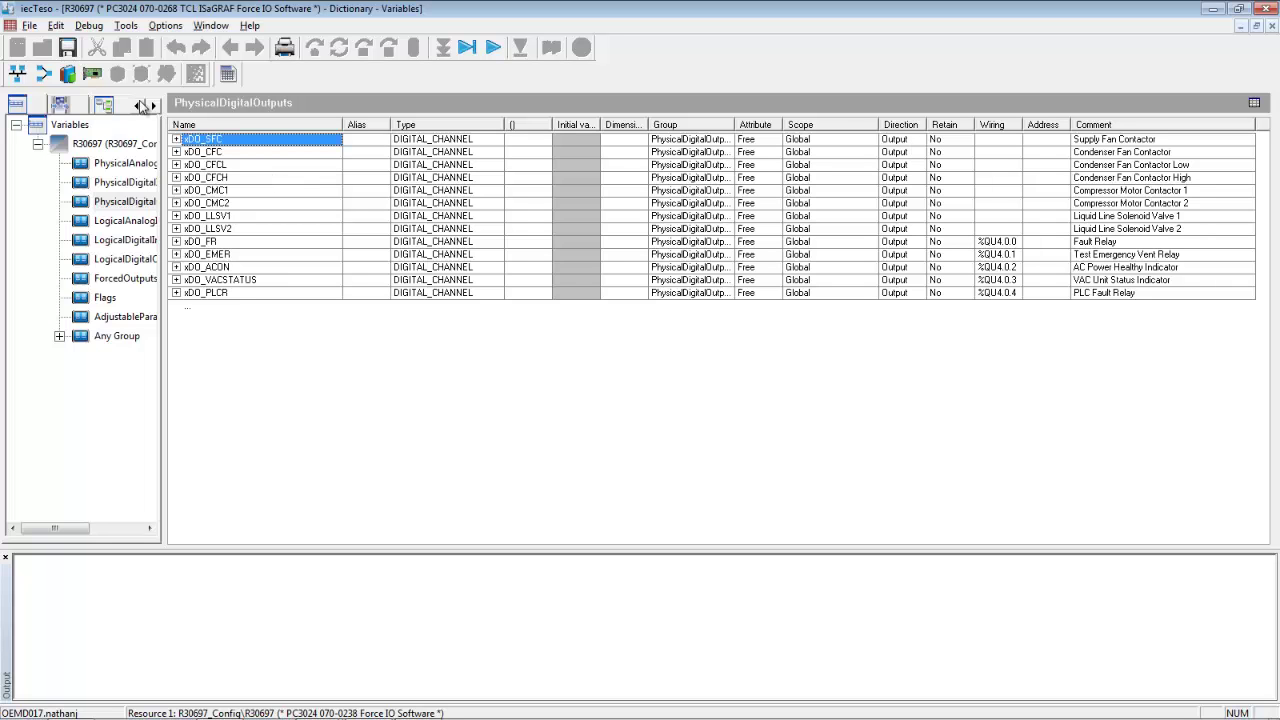
# Open the project's I/O wiring and expand the IO3400_V3 module in slot 3
pyautogui.click(90, 73)
pyautogui.click(563, 405)
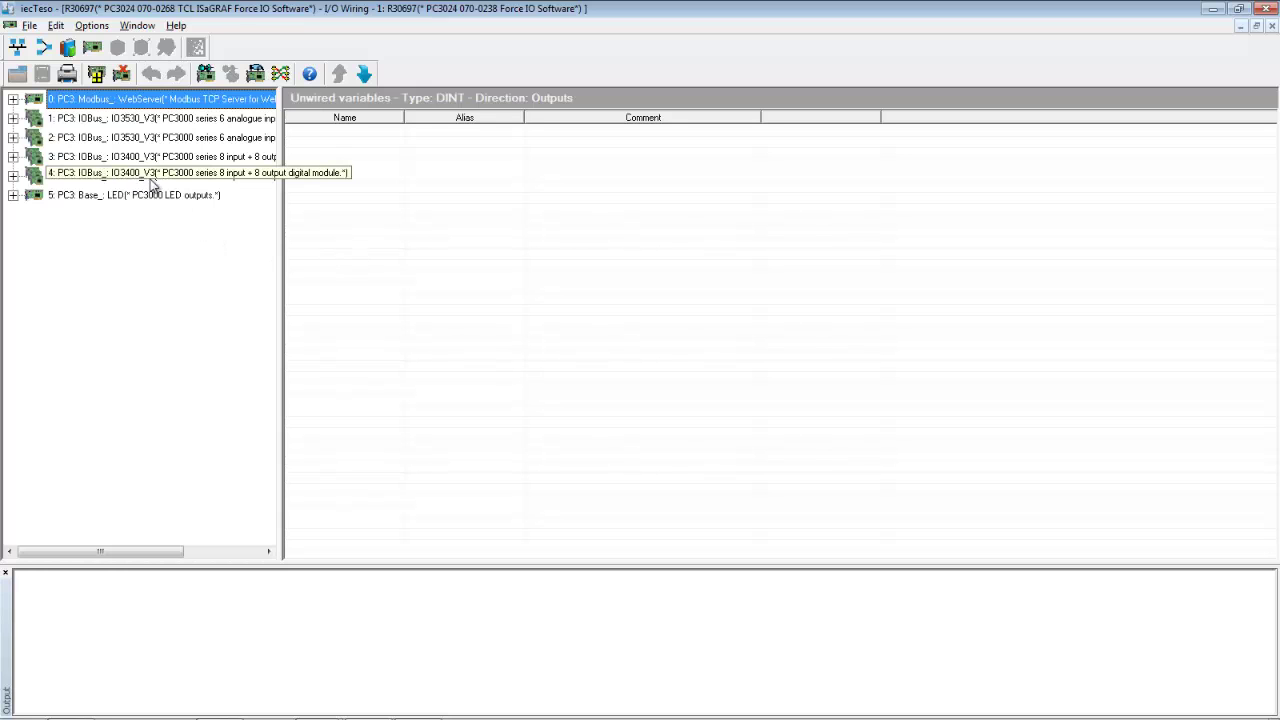
pyautogui.click(12, 157)
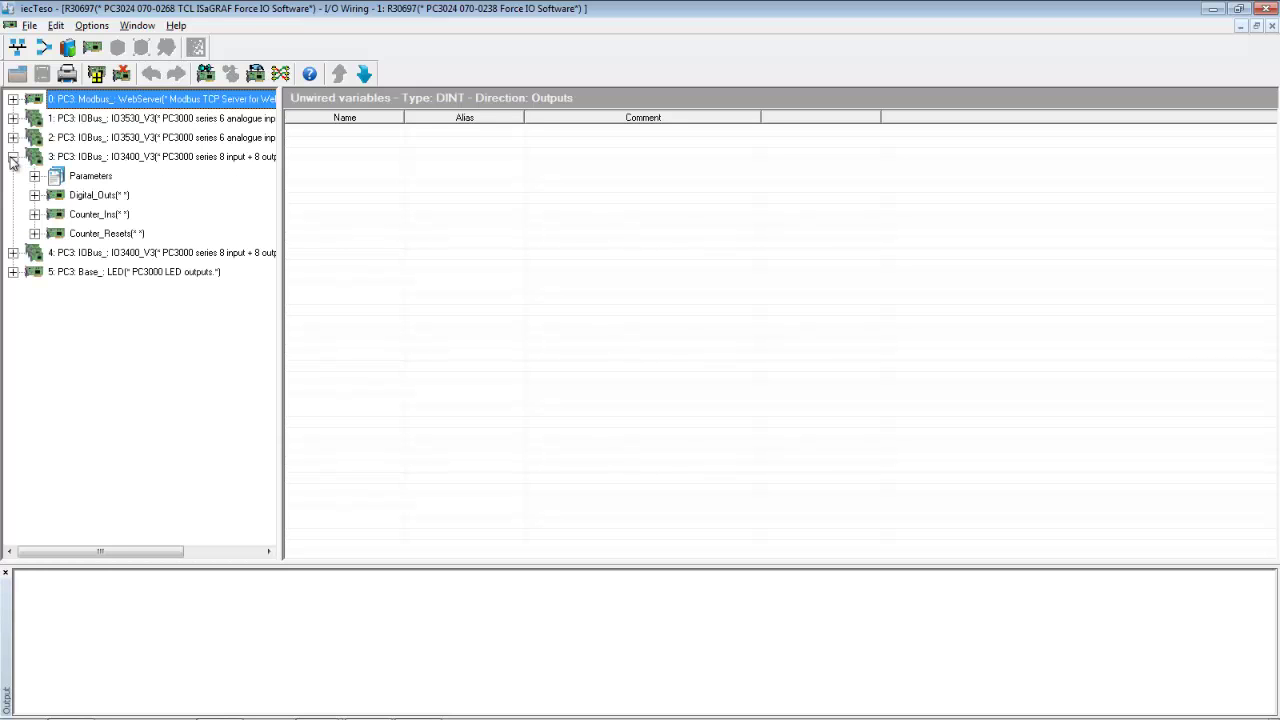
pyautogui.click(12, 157)
pyautogui.click(12, 157)
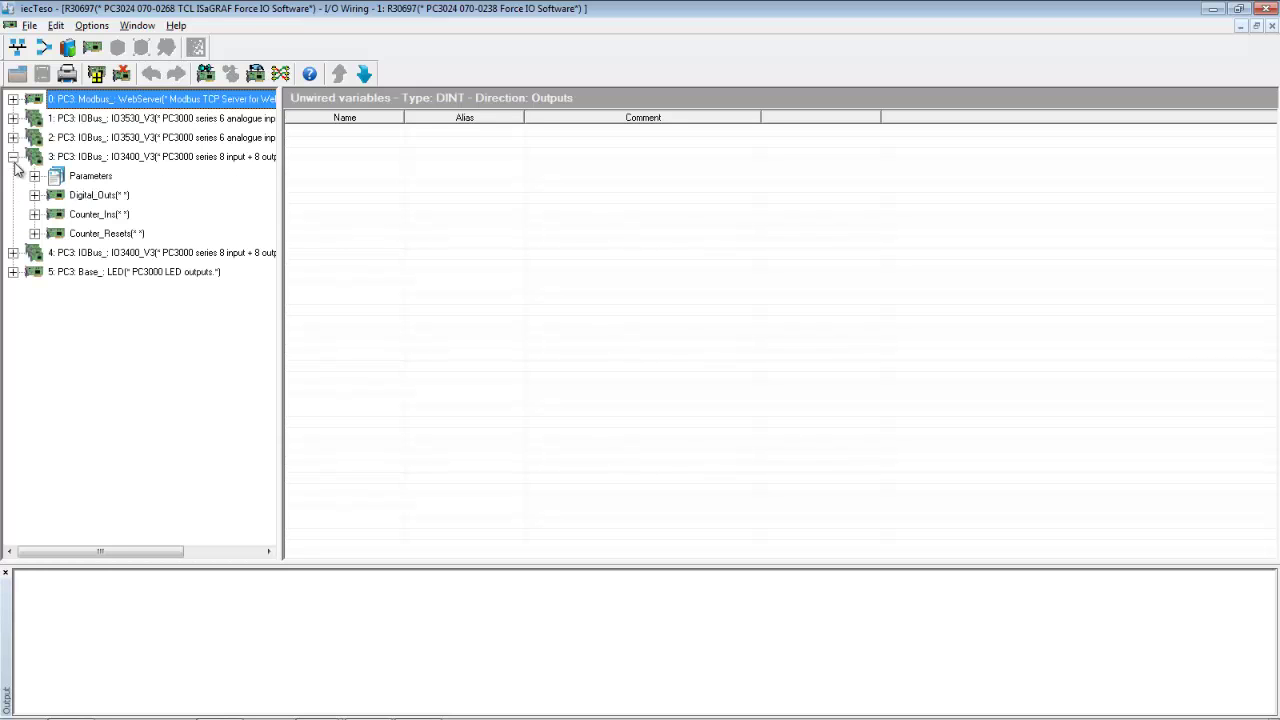
# Read through the built-in description of the slot 3 IO3400_V3 module, including its sub-devices, and close it
pyautogui.click(153, 157)
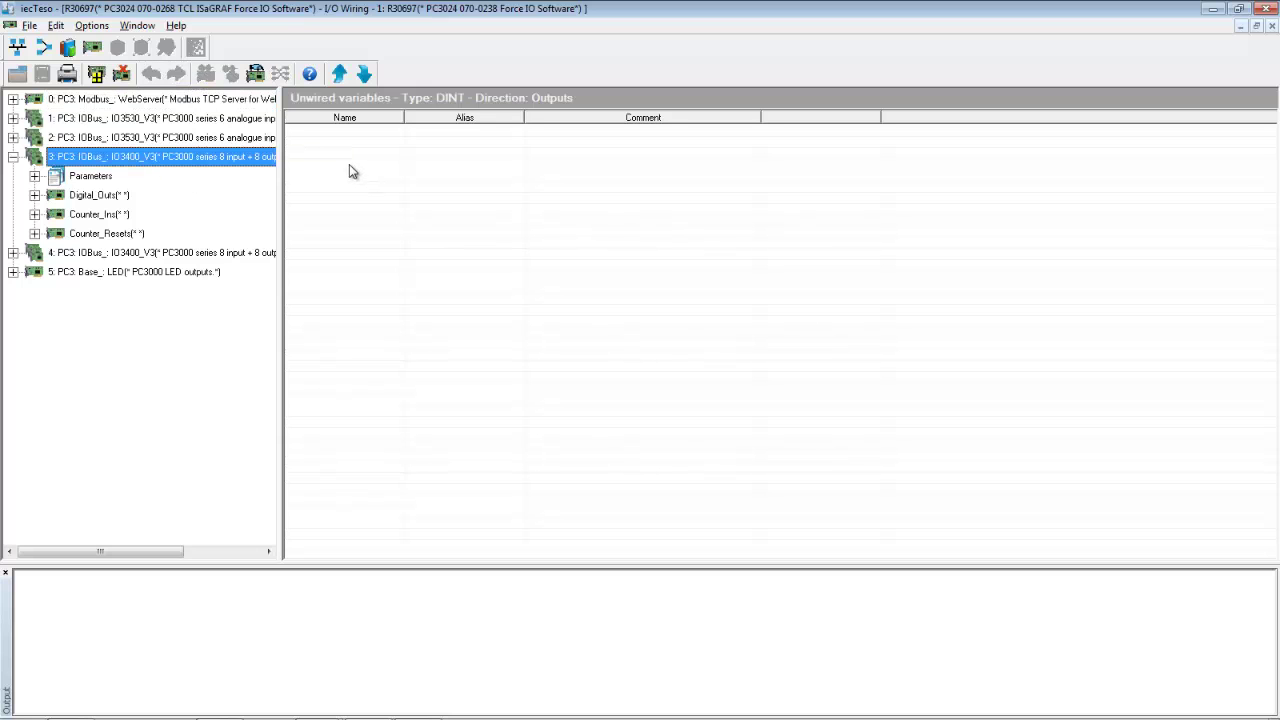
pyautogui.click(310, 76)
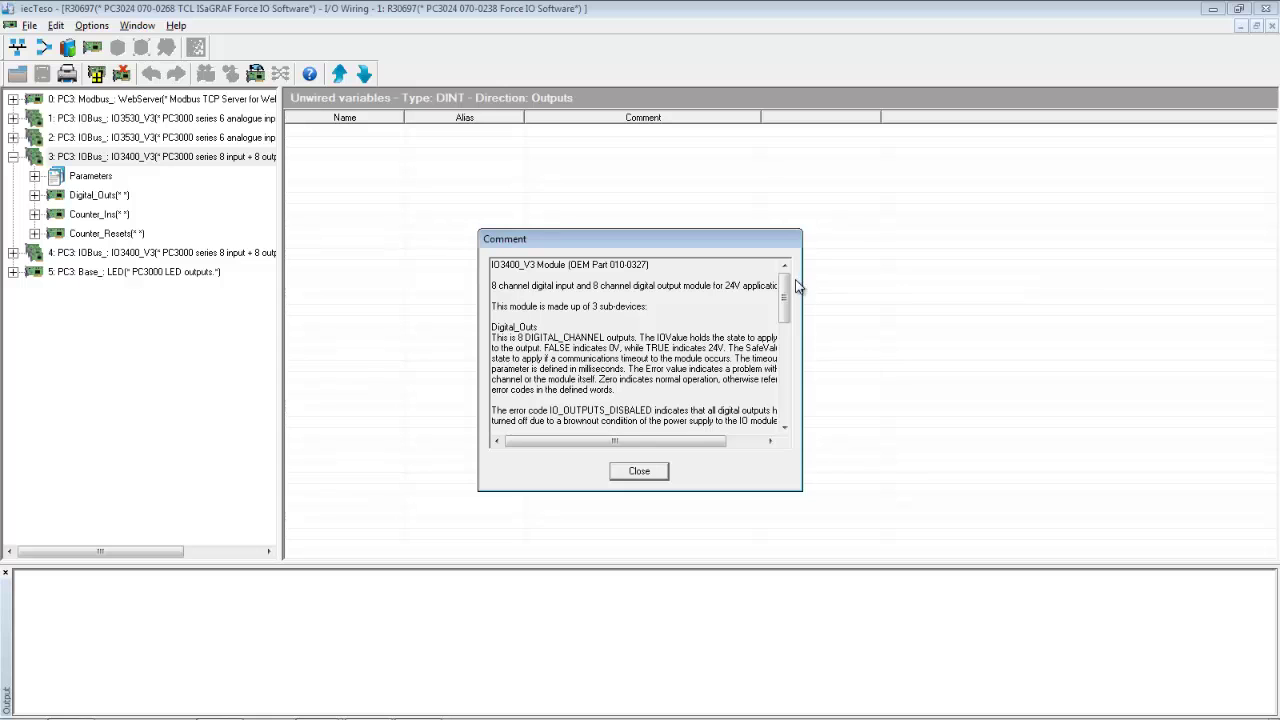
pyautogui.moveTo(789, 295); pyautogui.dragTo(789, 405)
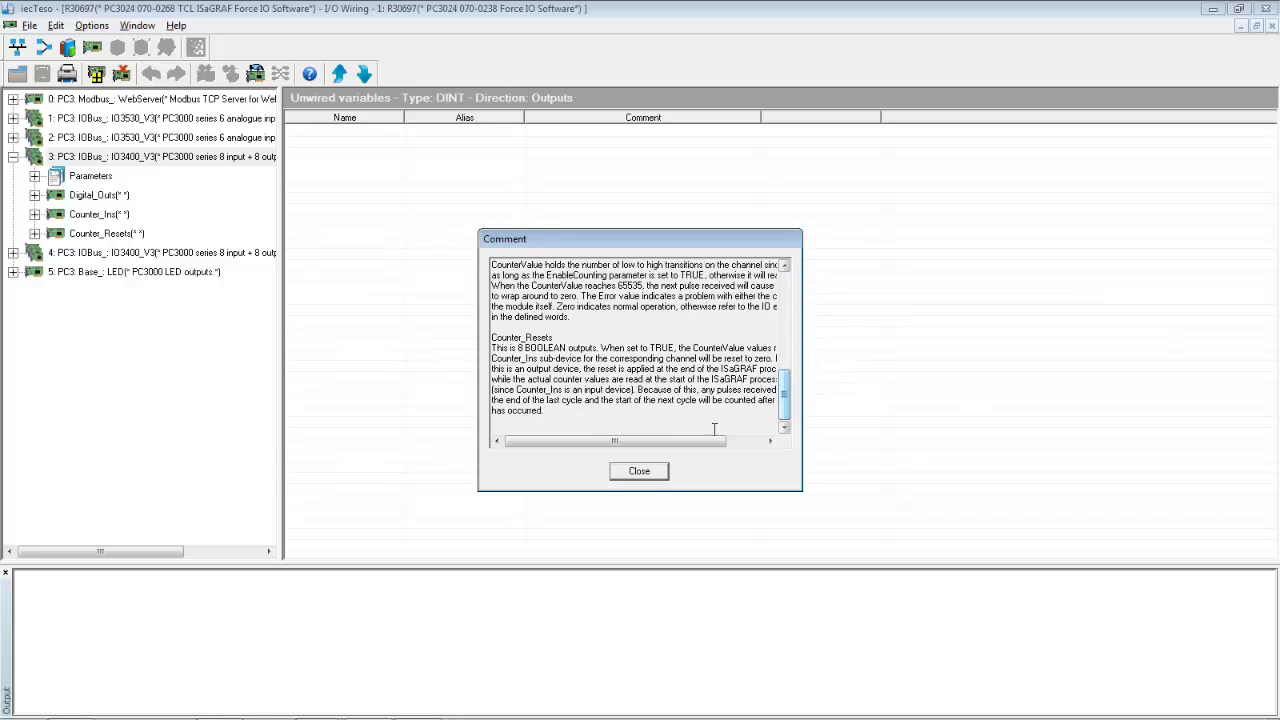
pyautogui.click(651, 474)
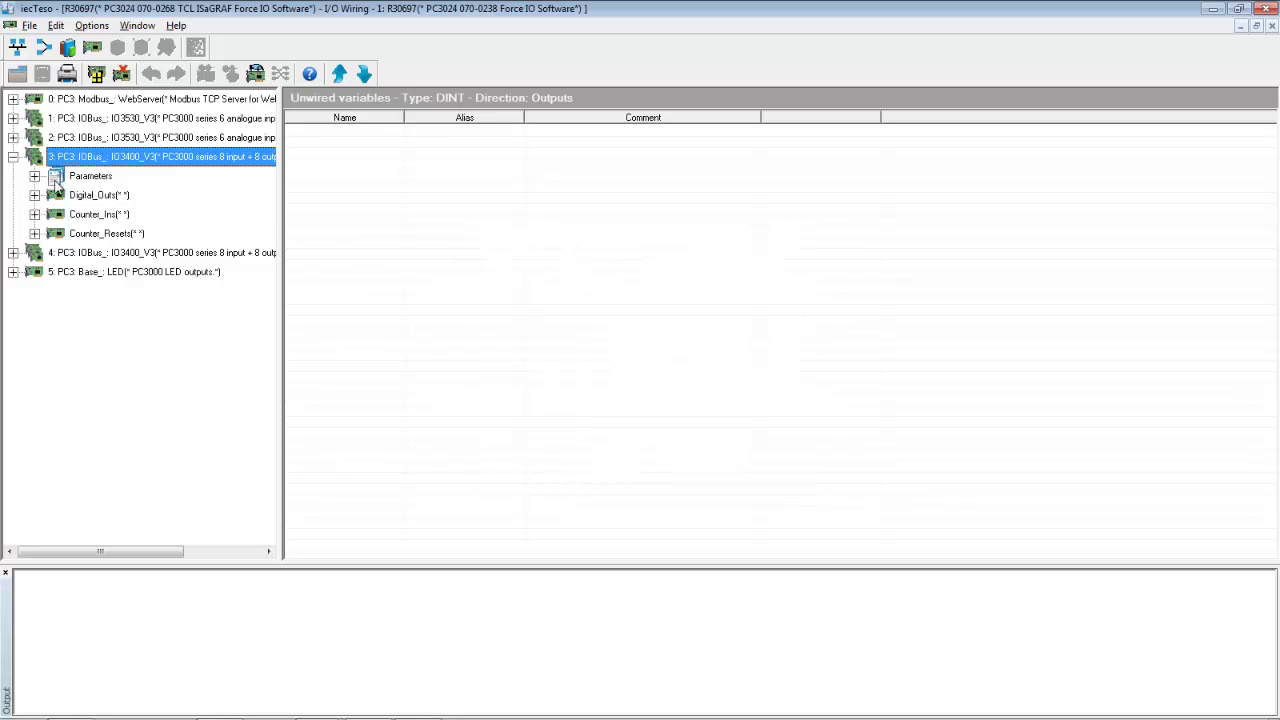
# Expand the slot 3 module's Parameters, Digital_Outs, Counter_Ins and Counter_Resets, and select the EnableCounting parameter
pyautogui.click(34, 176)
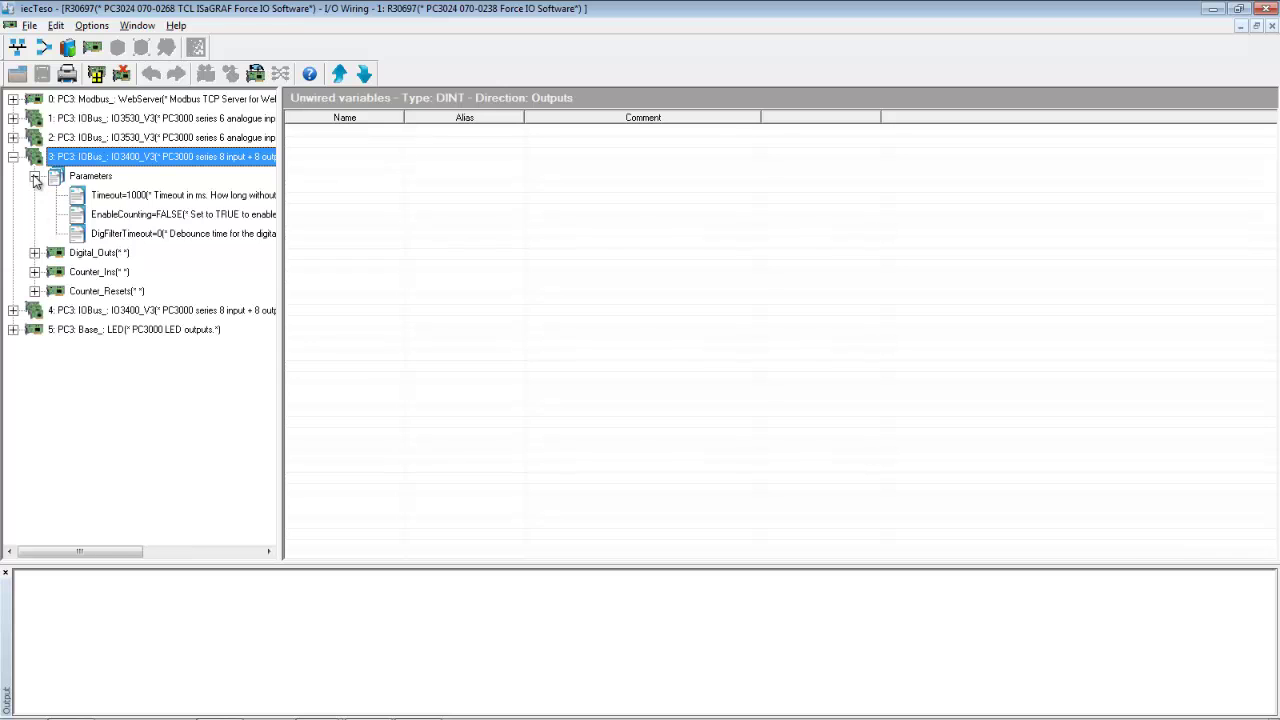
pyautogui.click(34, 253)
pyautogui.click(34, 423)
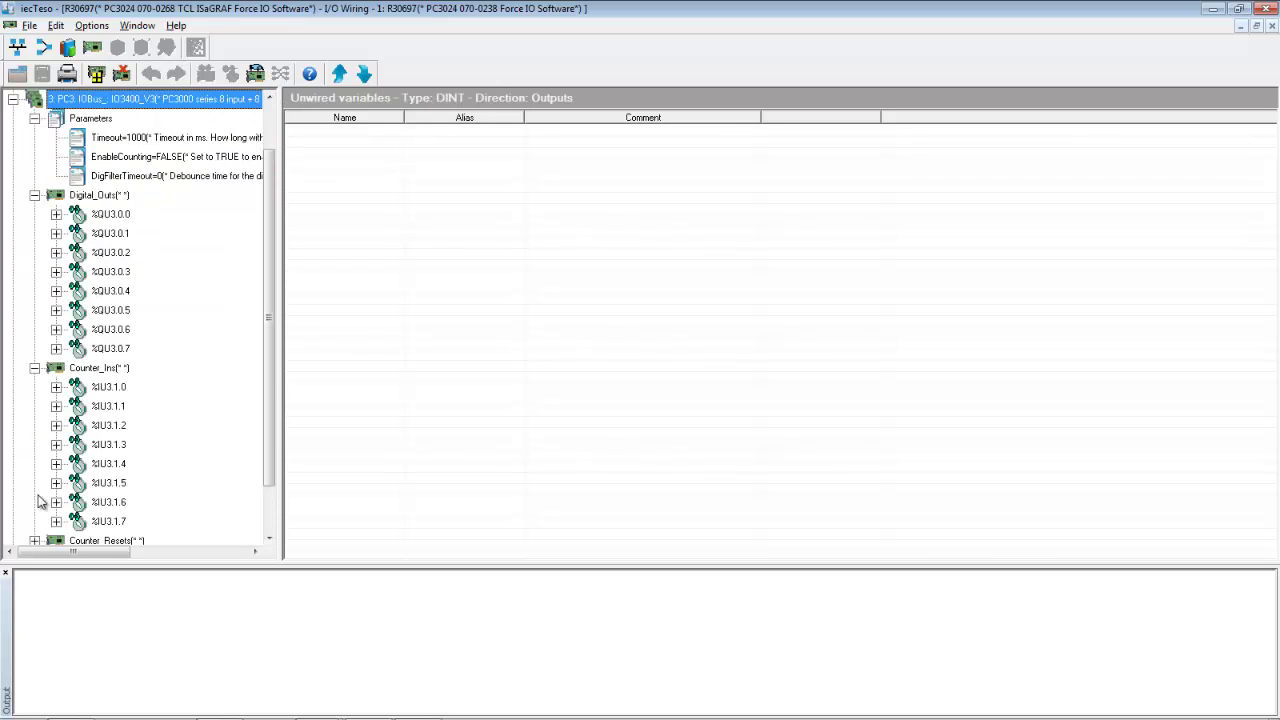
pyautogui.click(34, 540)
pyautogui.scroll(4, 100, 270)
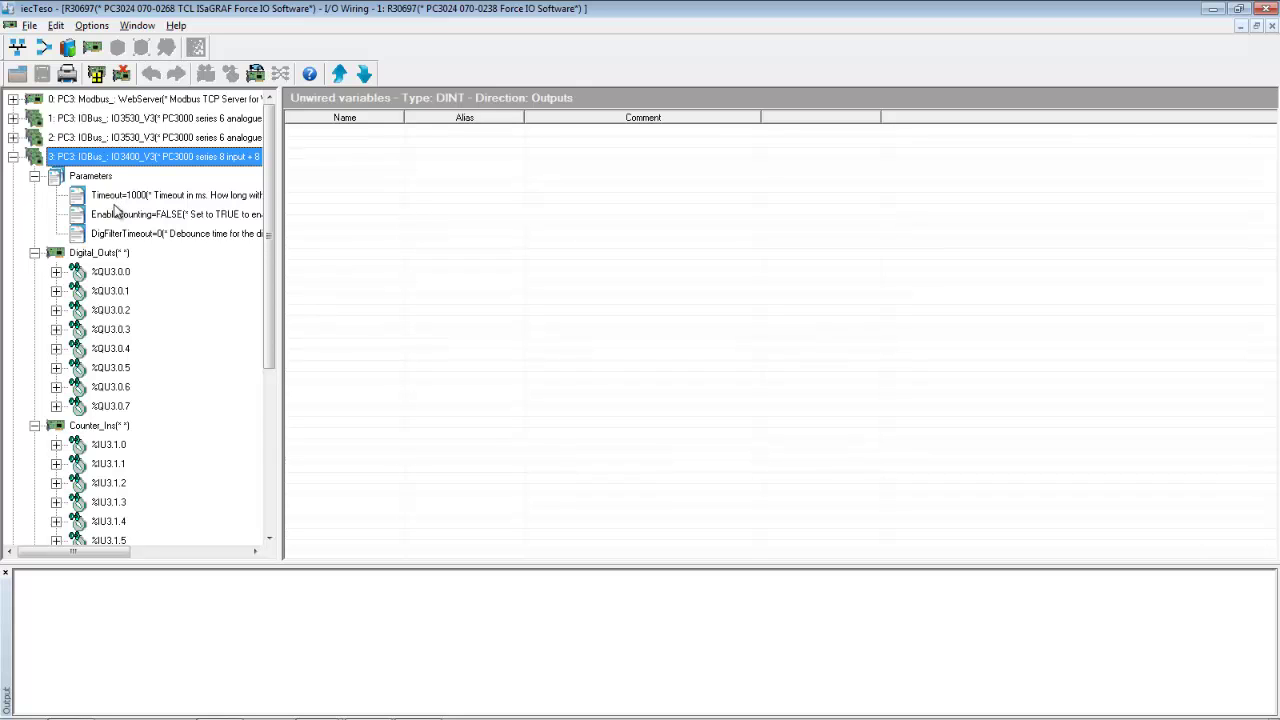
pyautogui.click(115, 213)
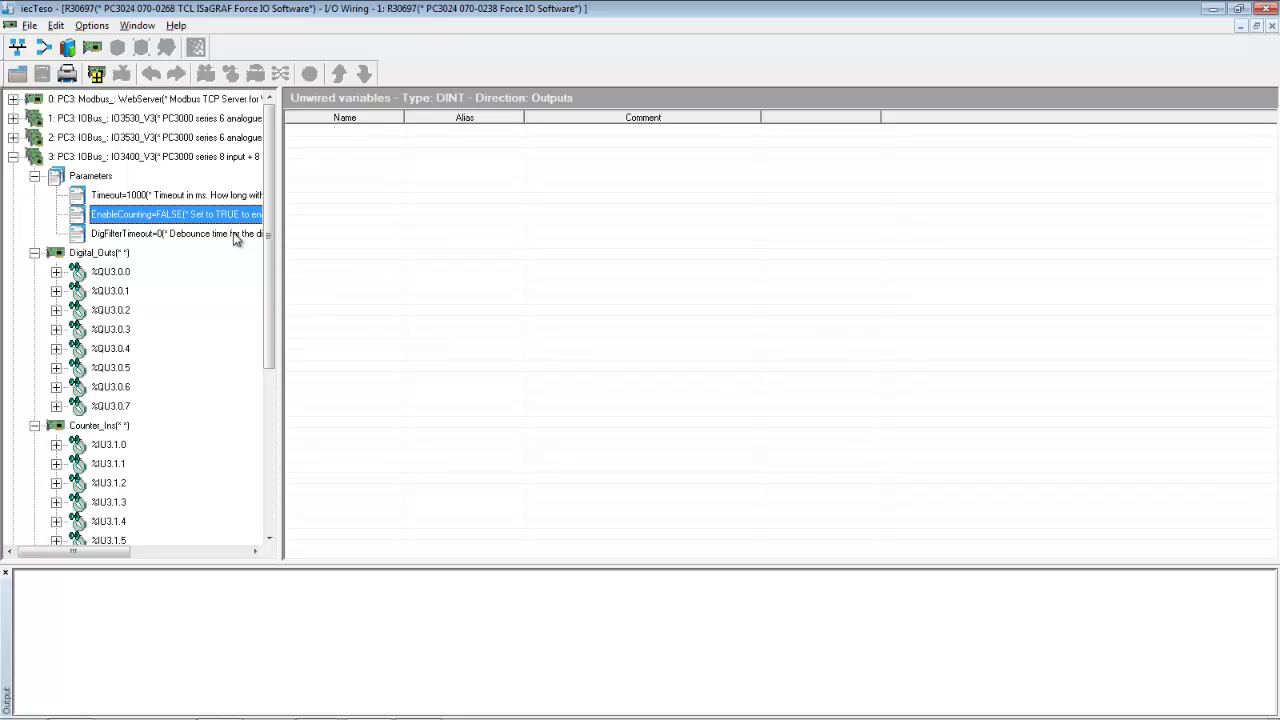
# Wire xDO_CFC, xDO_CFCH, xDO_CFCL, xDO_CMC1 and xDO_CMC2 in order to Digital_Outs channels %QU3.0.0 to %QU3.0.4
pyautogui.click(86, 256)
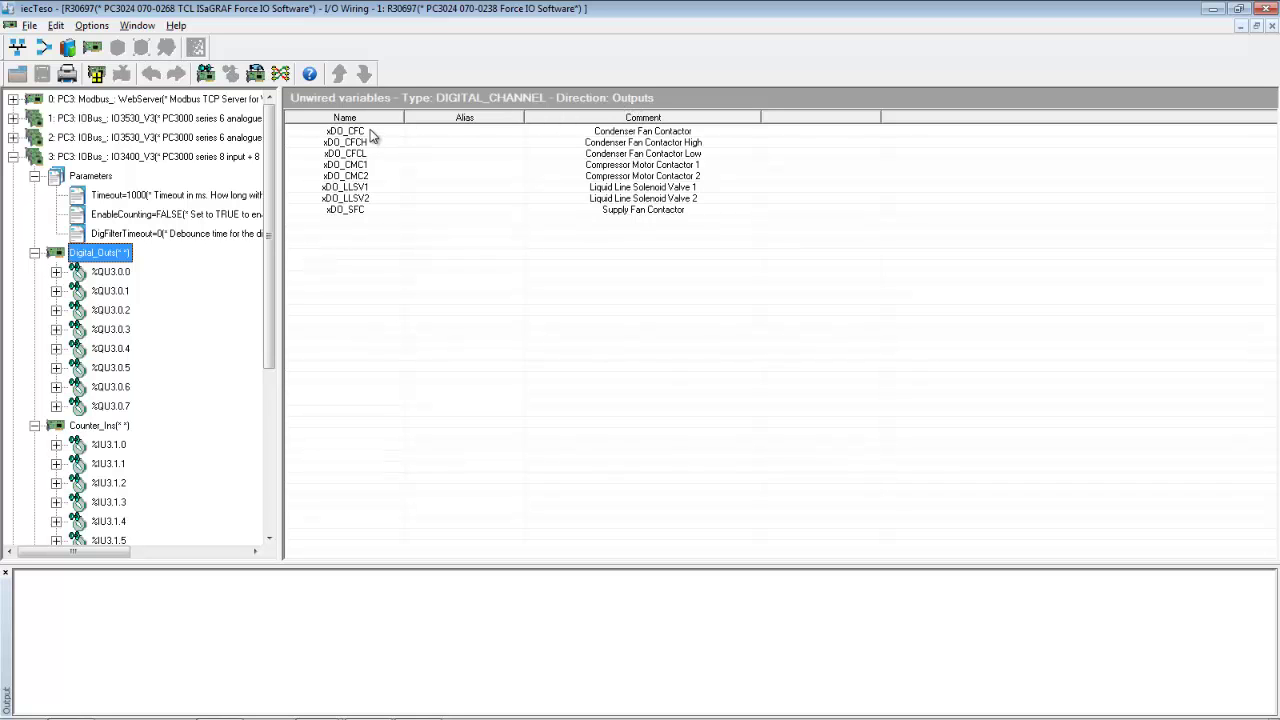
pyautogui.moveTo(372, 136); pyautogui.dragTo(118, 271)
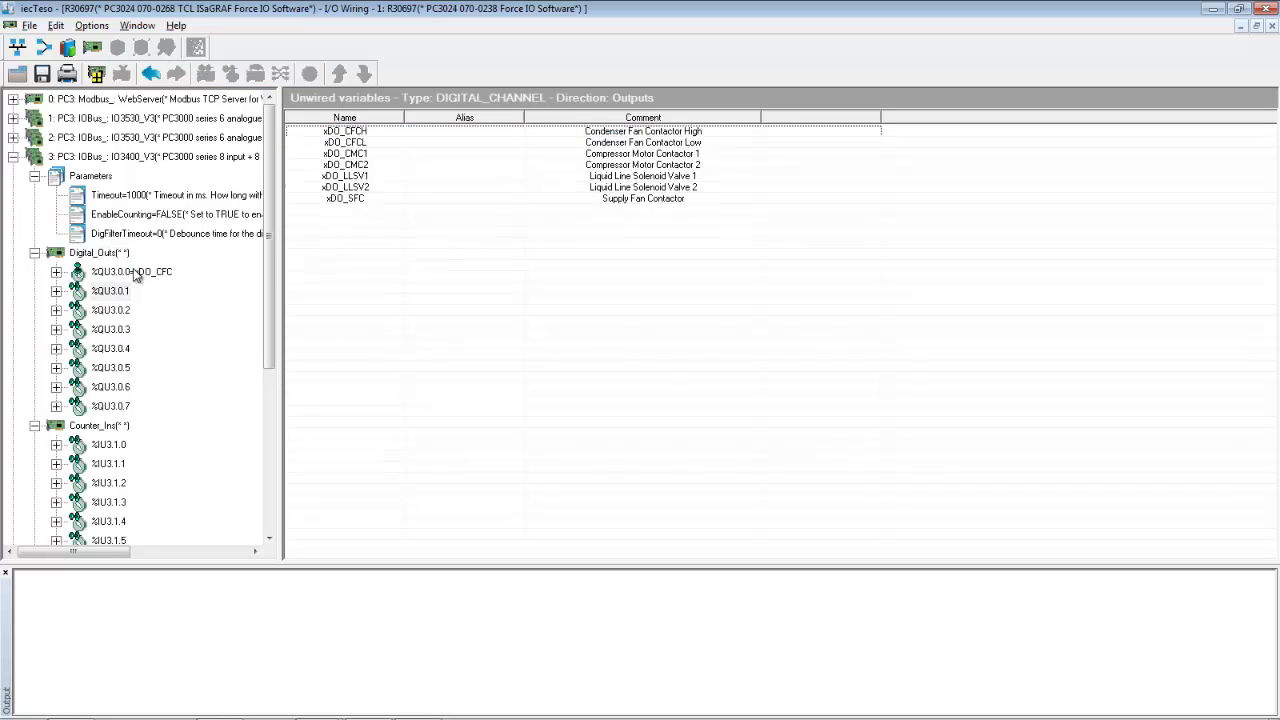
pyautogui.click(366, 136)
pyautogui.moveTo(366, 136); pyautogui.dragTo(129, 290)
pyautogui.click(337, 136)
pyautogui.moveTo(337, 140); pyautogui.dragTo(112, 310)
pyautogui.moveTo(377, 138); pyautogui.dragTo(112, 348)
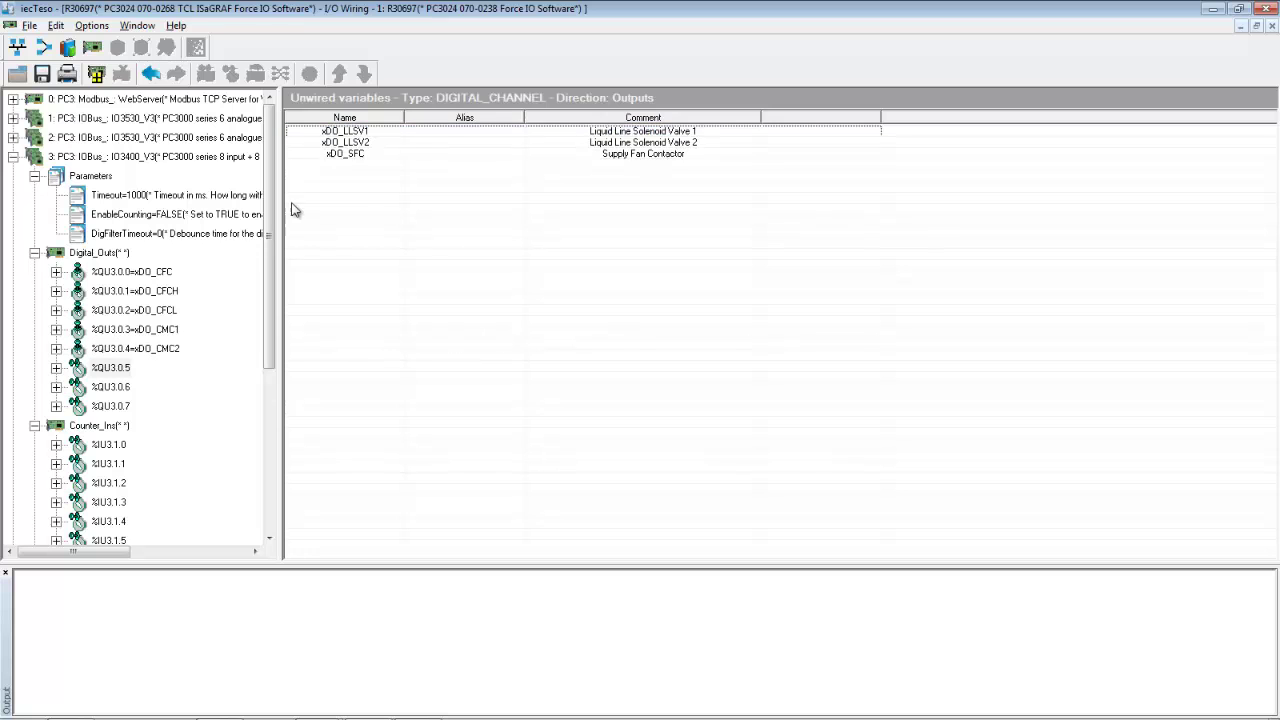
# Wire xDO_LLSV1, xDO_LLSV2 and xDO_SFC in order to Digital_Outs channels %QU3.0.5 to %QU3.0.7
pyautogui.moveTo(355, 133); pyautogui.dragTo(125, 369)
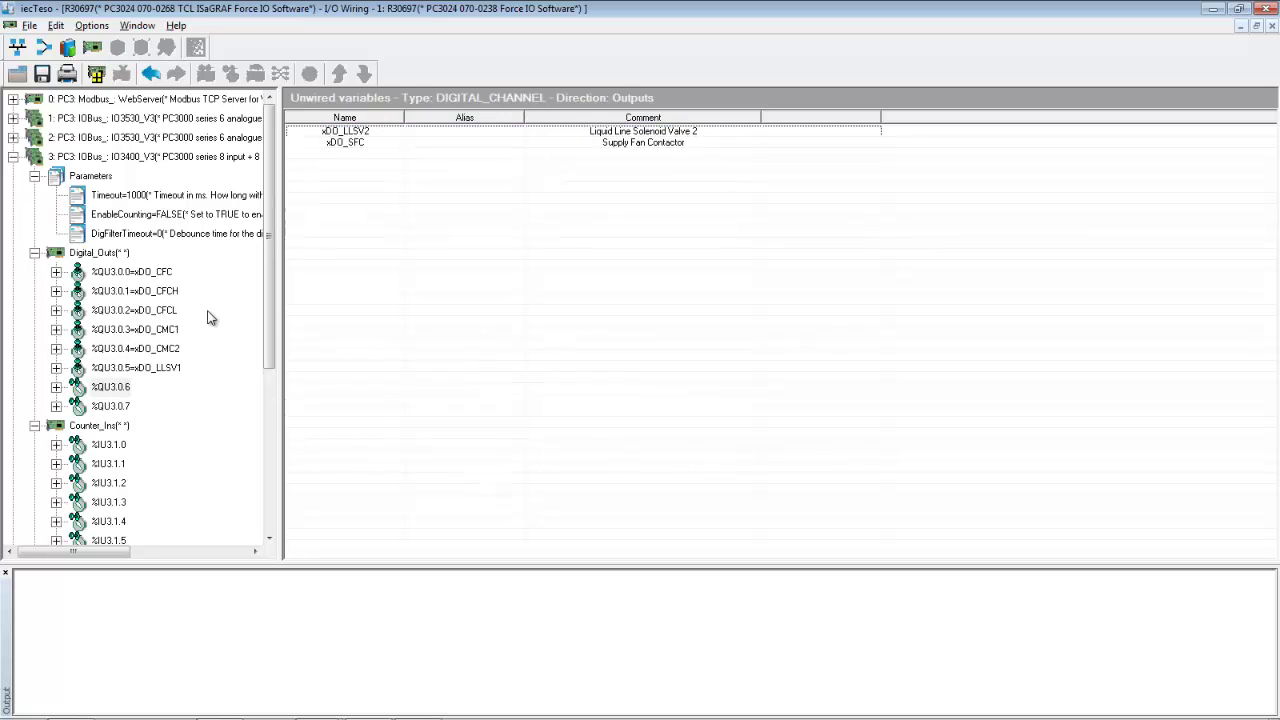
pyautogui.moveTo(374, 133); pyautogui.dragTo(185, 386)
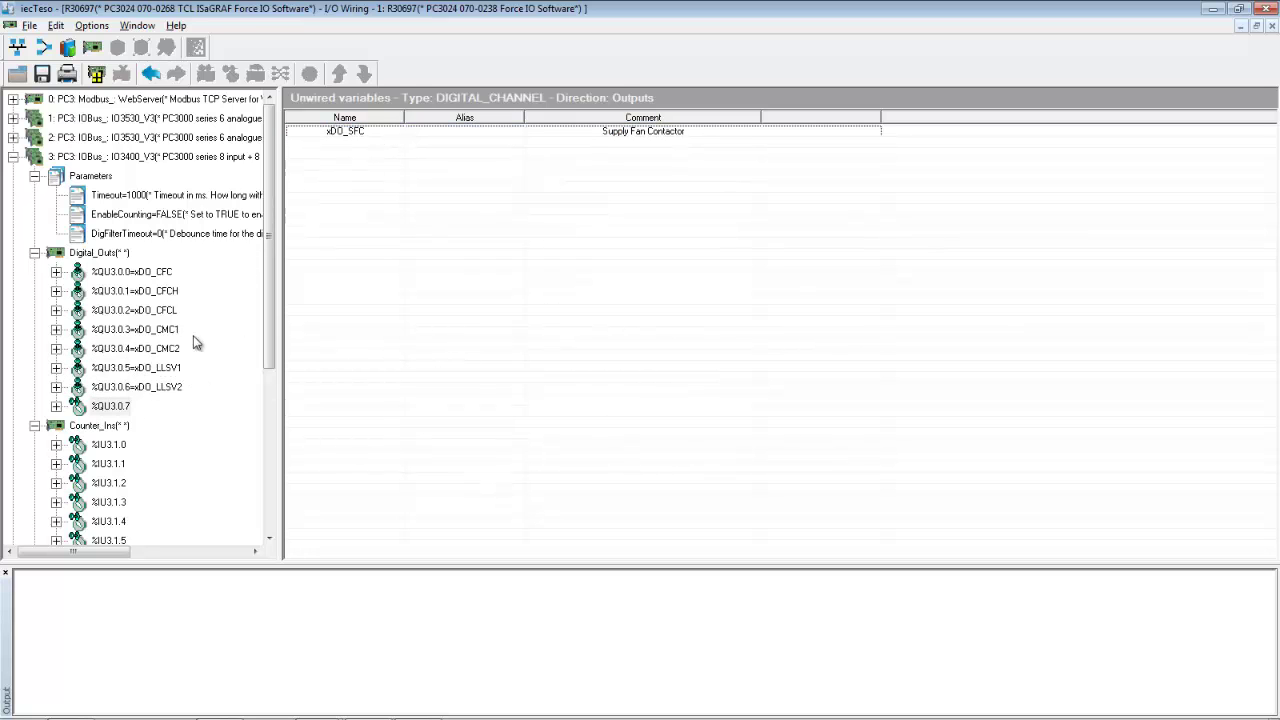
pyautogui.click(368, 139)
pyautogui.moveTo(368, 139); pyautogui.dragTo(115, 406)
# Wire xDI_CFB, xDI_CMB1, xDI_CMB2, xDI_ESFB, xDI_PDR, xDI_SFB1, xDI_SFB2 and xDI_VAC_ON in order to Counter_Ins channels %IU3.1.0 to %IU3.1.7
pyautogui.scroll(-3, 272, 250)
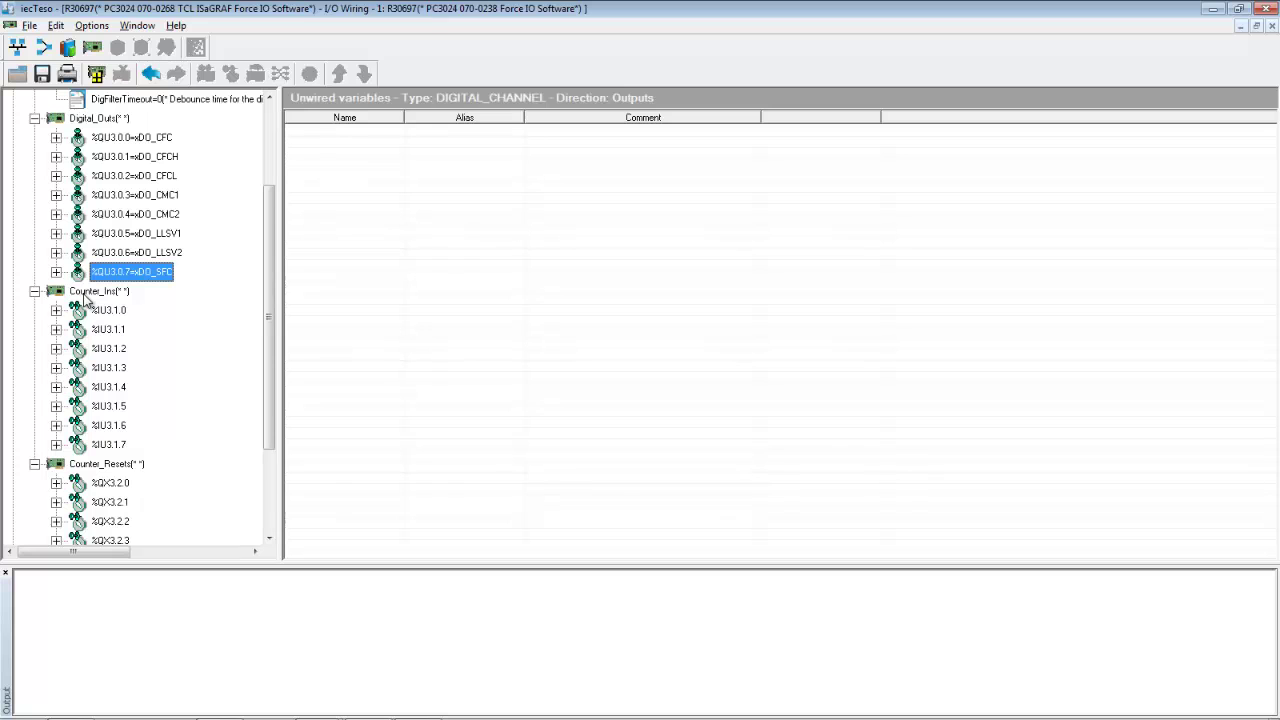
pyautogui.click(87, 291)
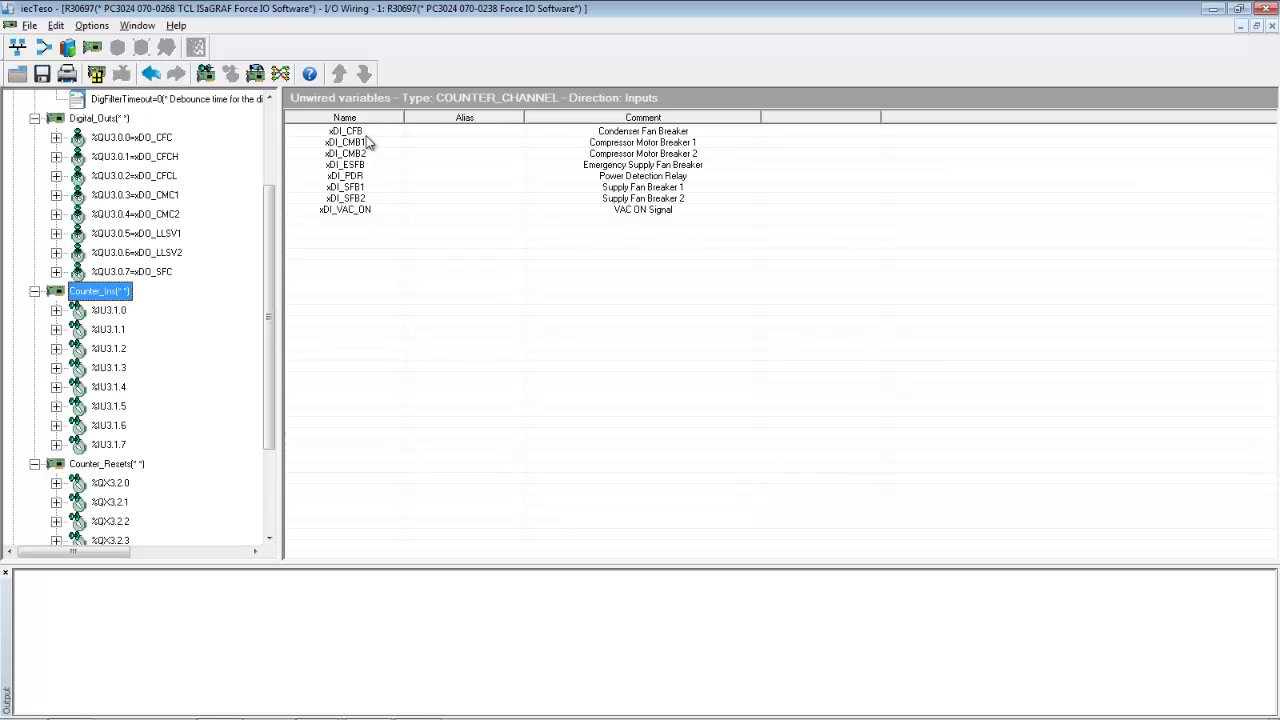
pyautogui.moveTo(378, 136); pyautogui.dragTo(125, 309)
pyautogui.moveTo(372, 134); pyautogui.dragTo(155, 328)
pyautogui.moveTo(372, 133); pyautogui.dragTo(128, 349)
pyautogui.moveTo(383, 137); pyautogui.dragTo(130, 368)
pyautogui.moveTo(383, 137); pyautogui.dragTo(138, 390)
pyautogui.moveTo(385, 138); pyautogui.dragTo(132, 406)
pyautogui.moveTo(366, 133); pyautogui.dragTo(130, 444)
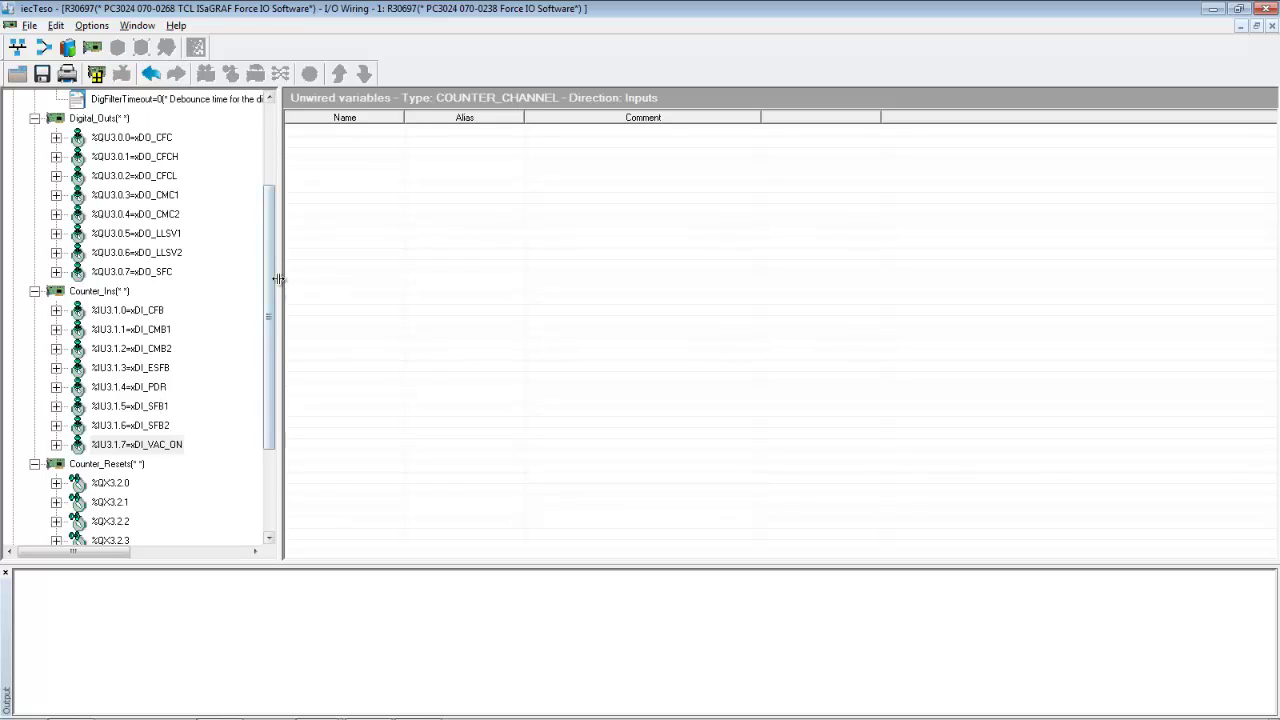
# Check the Counter_Resets group for unwired variables and review the wired channels of the slot 3 module
pyautogui.moveTo(272, 285); pyautogui.dragTo(112, 337)
pyautogui.click(108, 330)
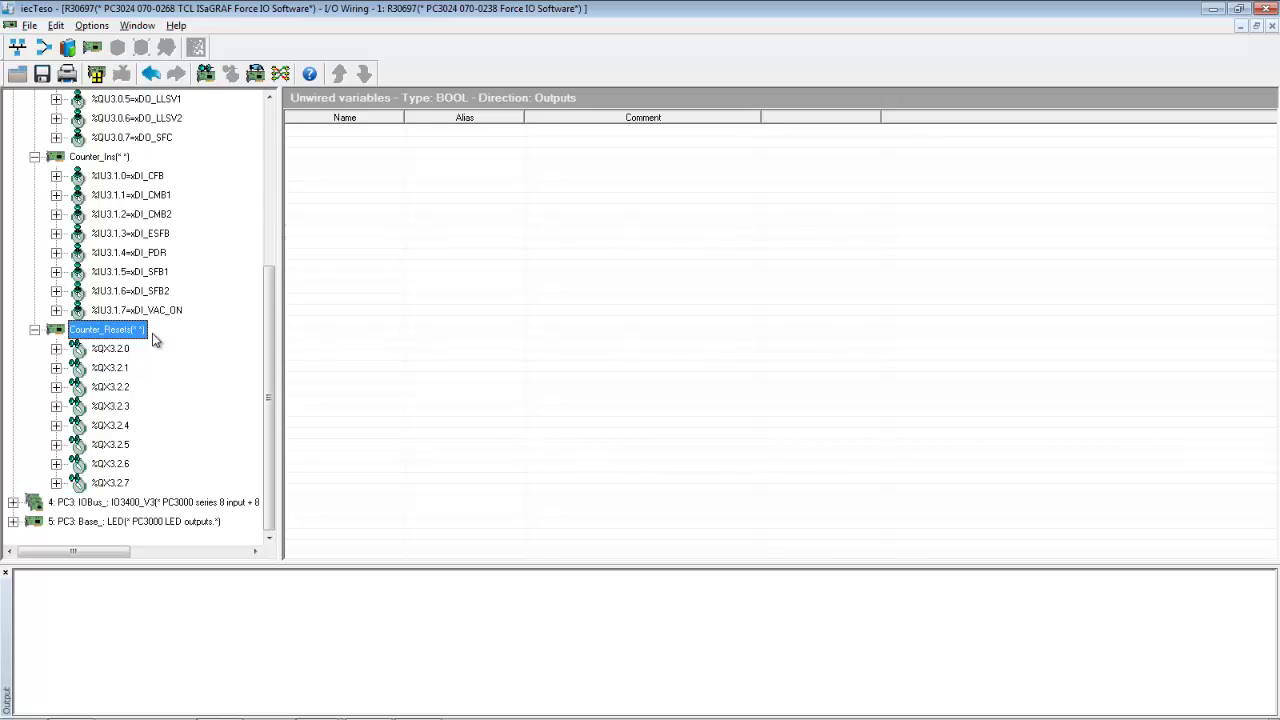
pyautogui.moveTo(273, 287); pyautogui.dragTo(274, 168)
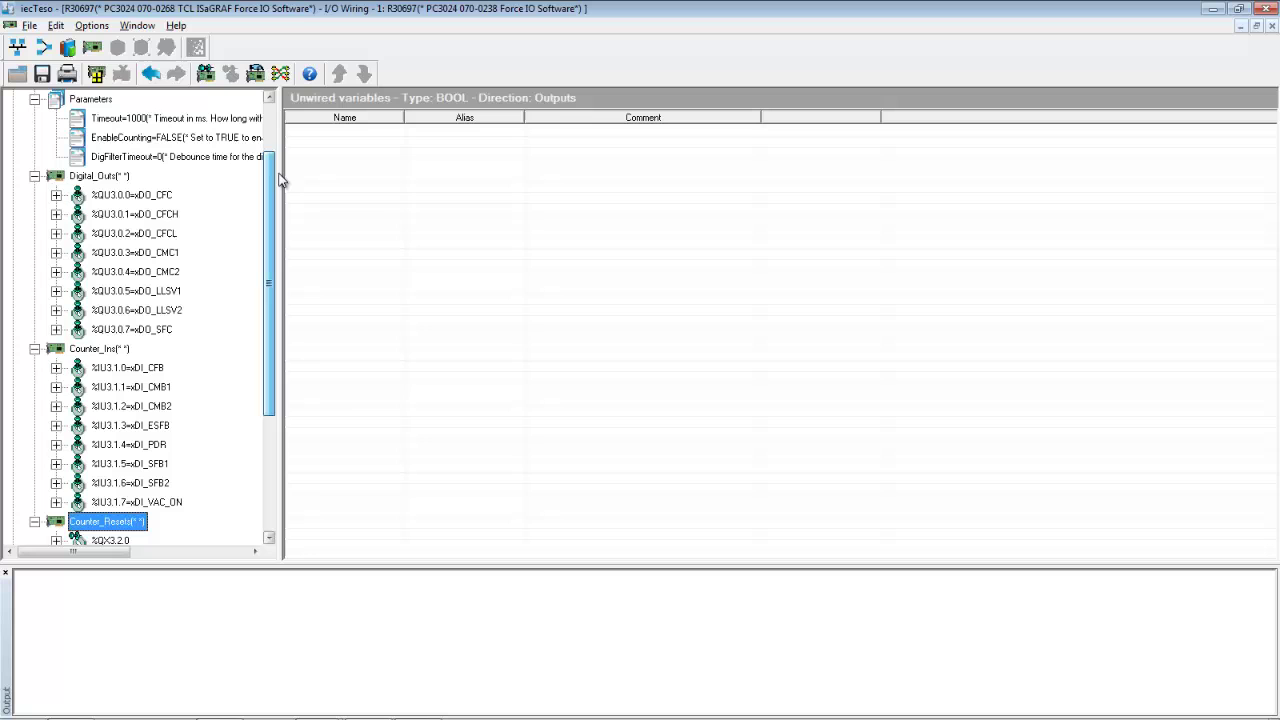
# Close the I/O wiring, saving the changes, and build the project
pyautogui.click(1272, 28)
pyautogui.click(566, 404)
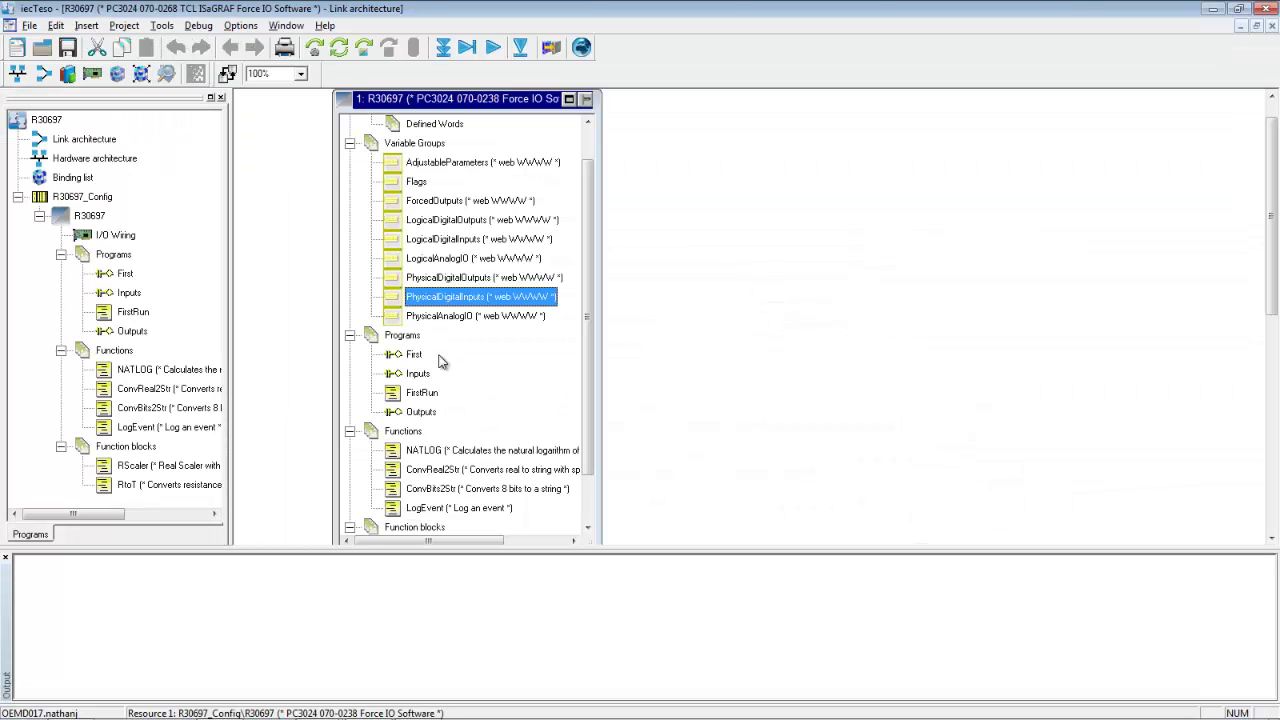
pyautogui.click(316, 48)
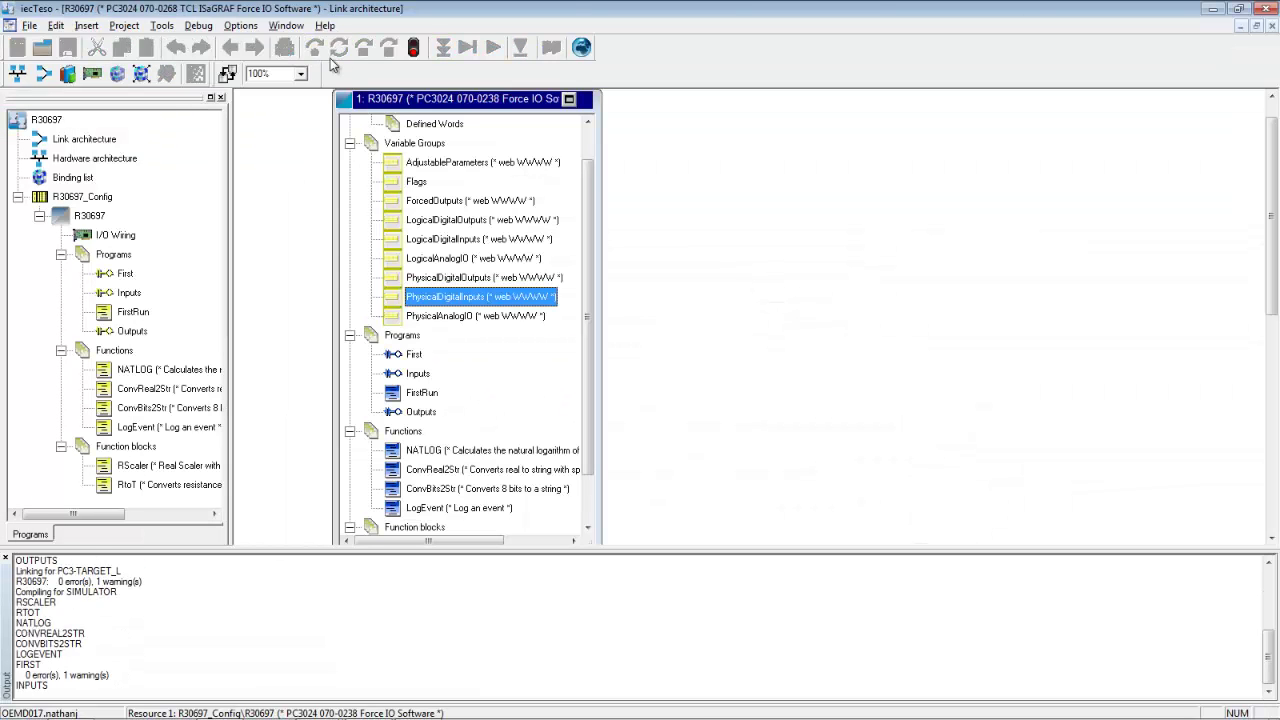
# Download the code of all listed resources to the target controller
pyautogui.click(200, 26)
pyautogui.click(217, 50)
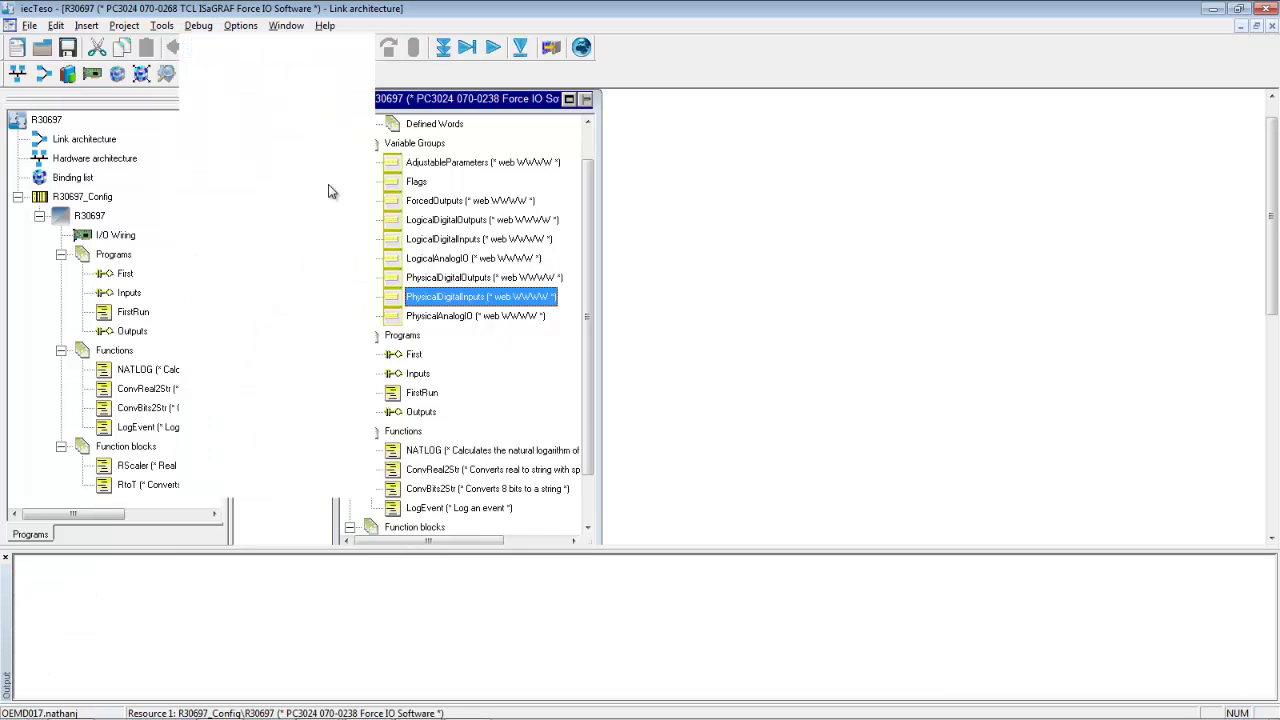
pyautogui.click(627, 428)
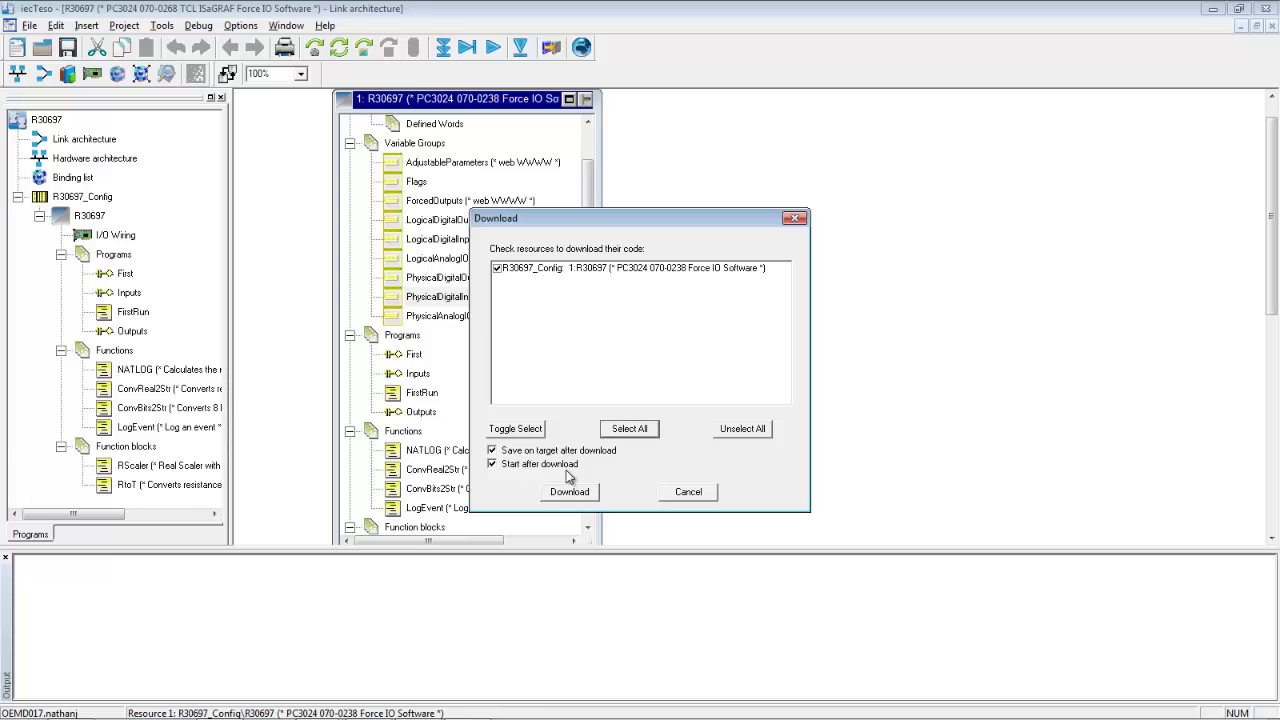
pyautogui.click(560, 493)
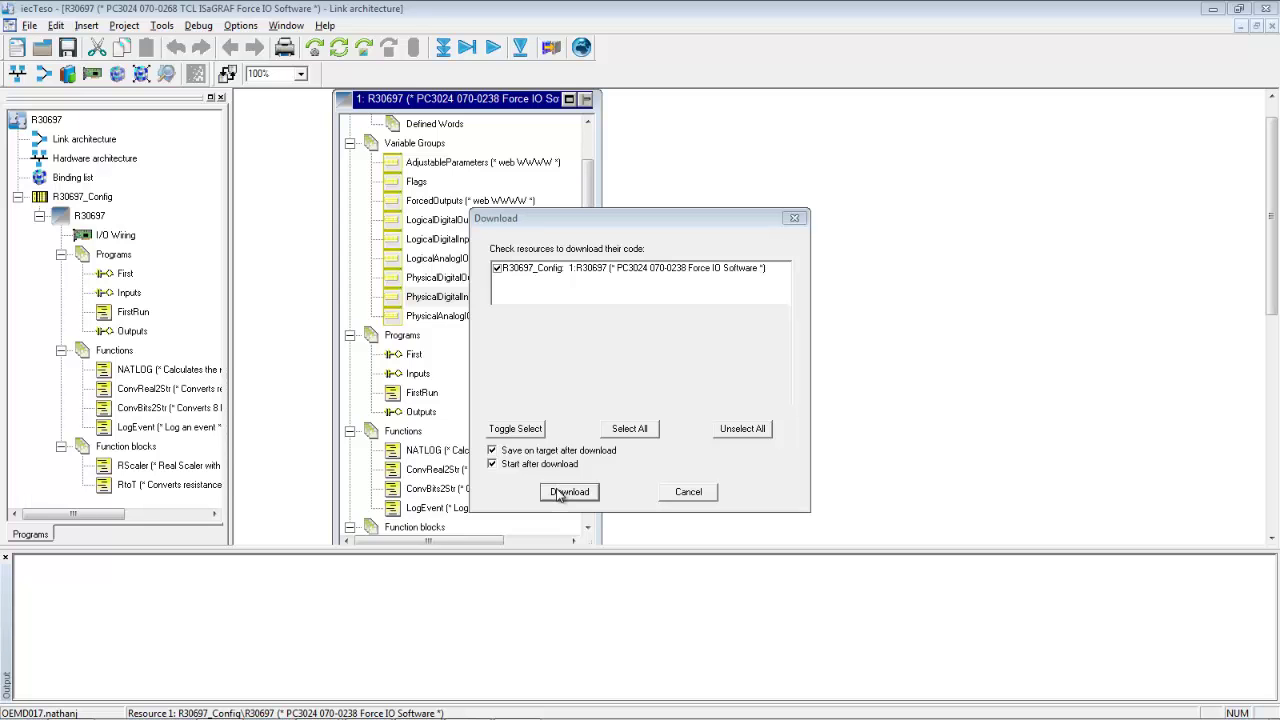
pyautogui.click(566, 400)
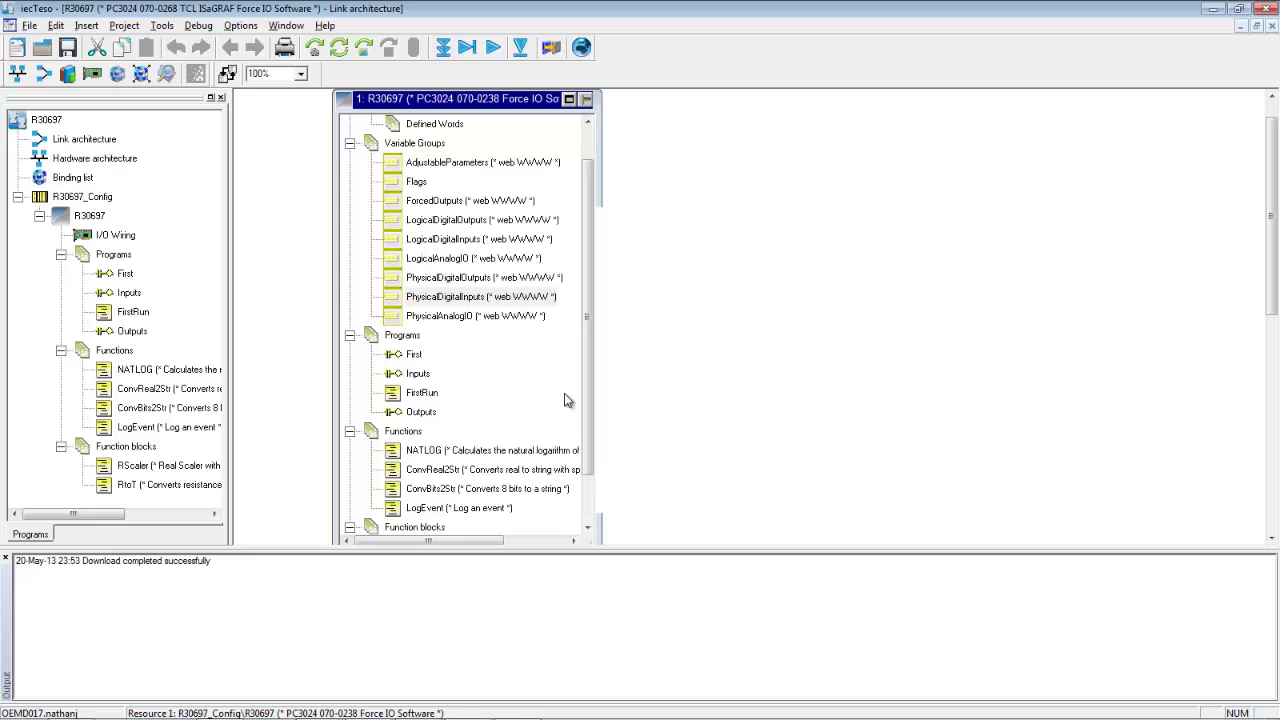
# Start debugging on the target and open the I/O wiring in debug mode
pyautogui.click(198, 28)
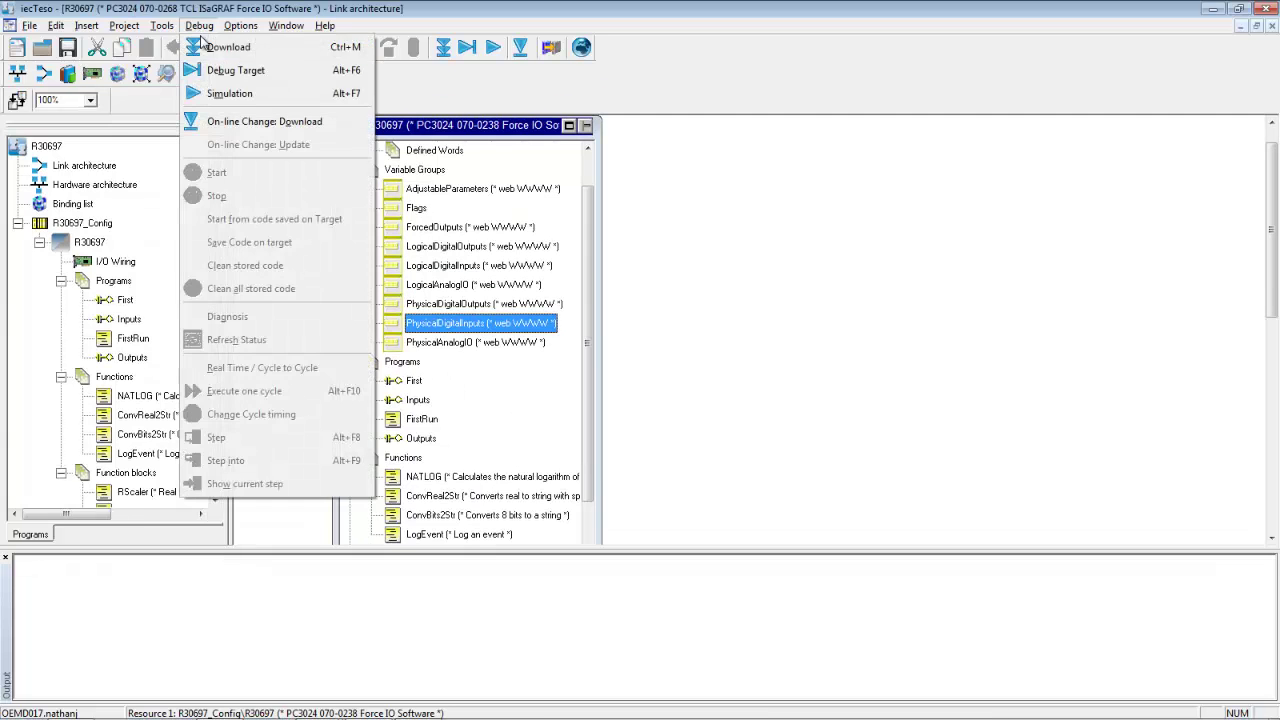
pyautogui.click(206, 68)
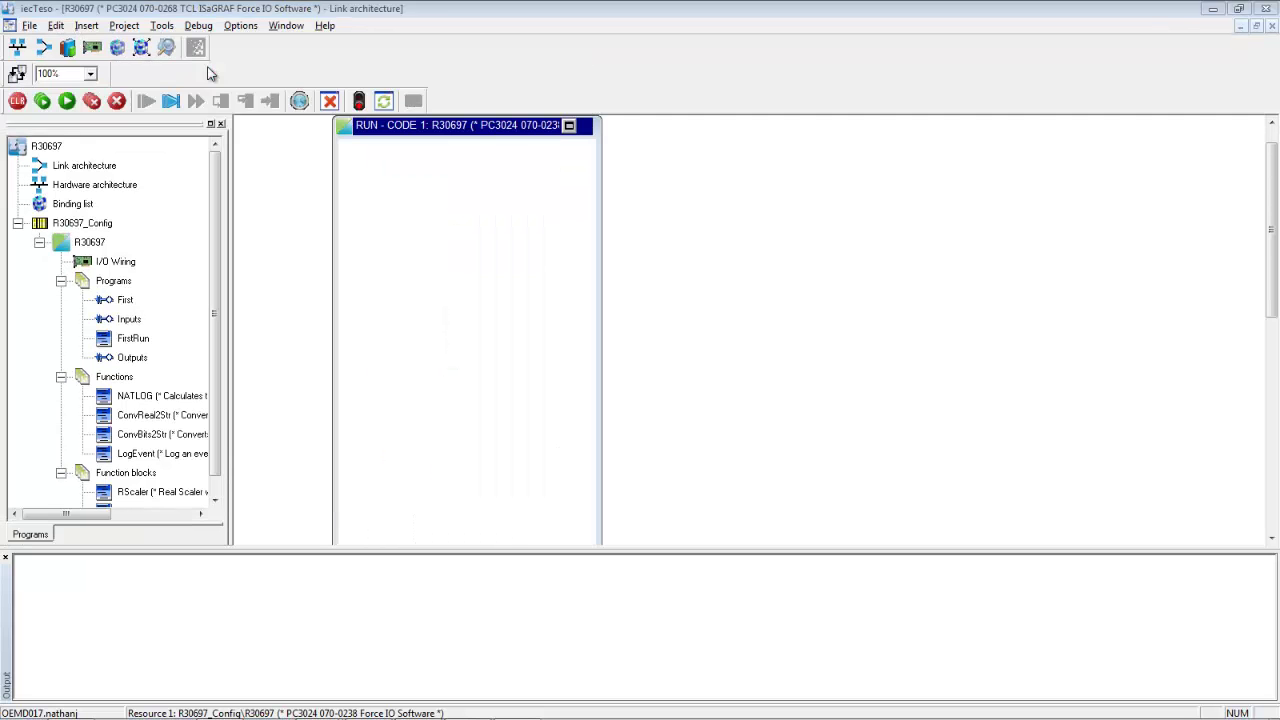
pyautogui.click(89, 50)
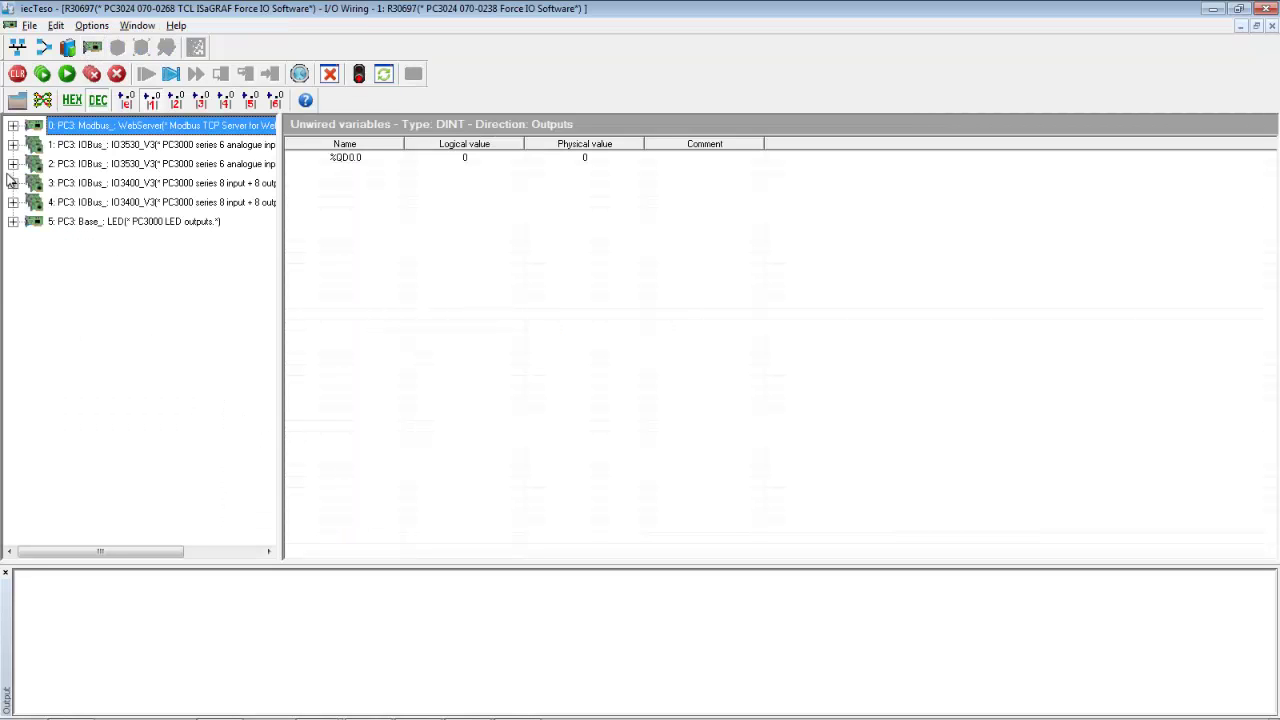
# Inspect the live logical and physical values of the Counter_Ins channels on the slot 3 IO3400_V3 module, including xDI_CFB
pyautogui.click(13, 184)
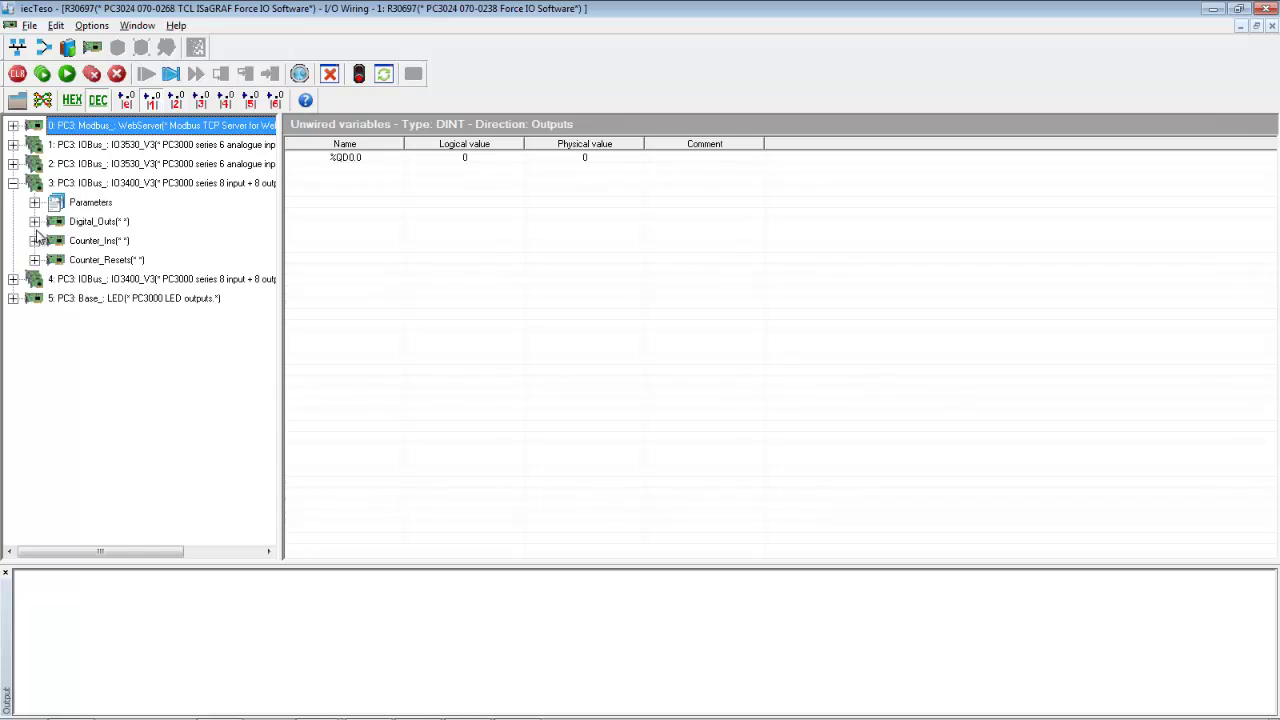
pyautogui.click(64, 246)
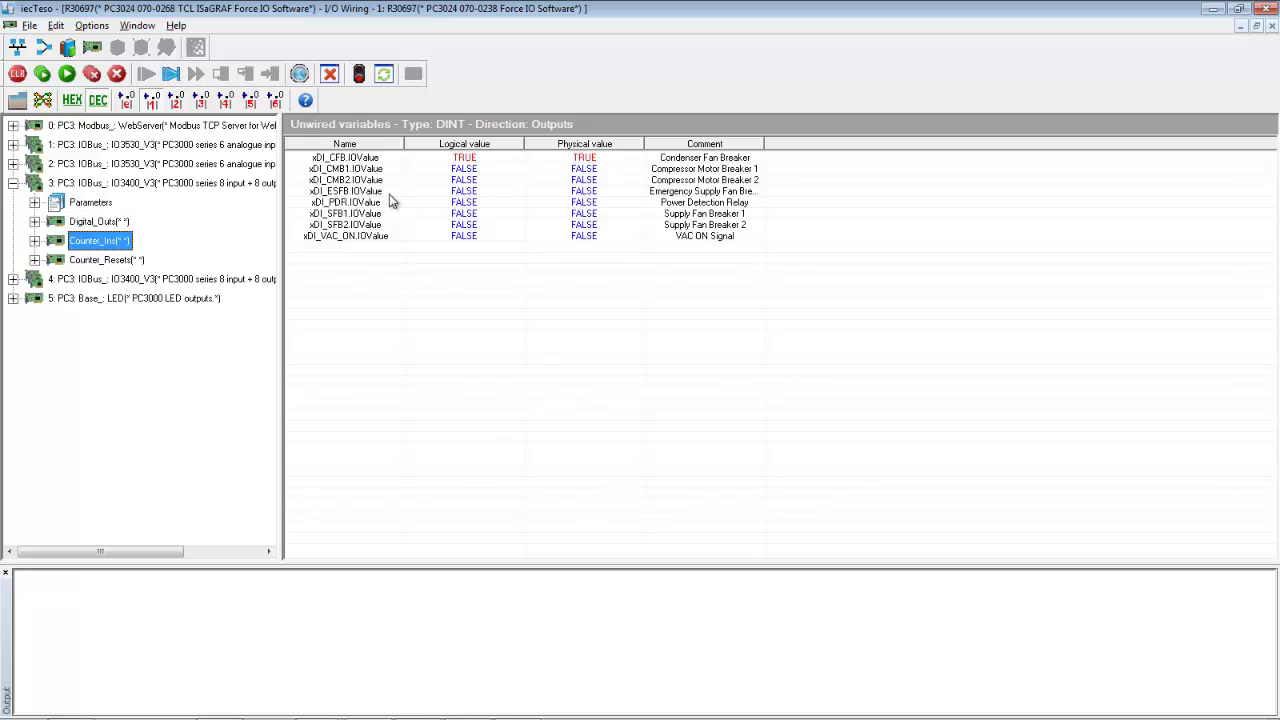
pyautogui.click(35, 241)
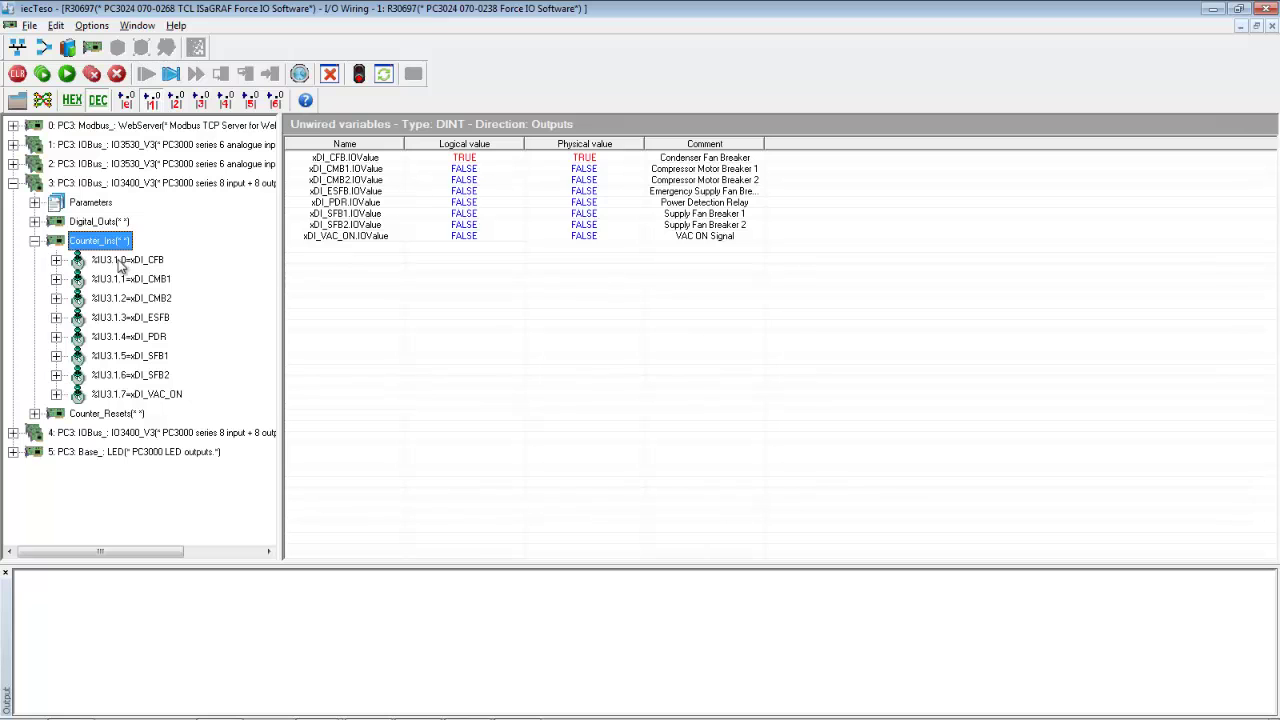
pyautogui.click(125, 262)
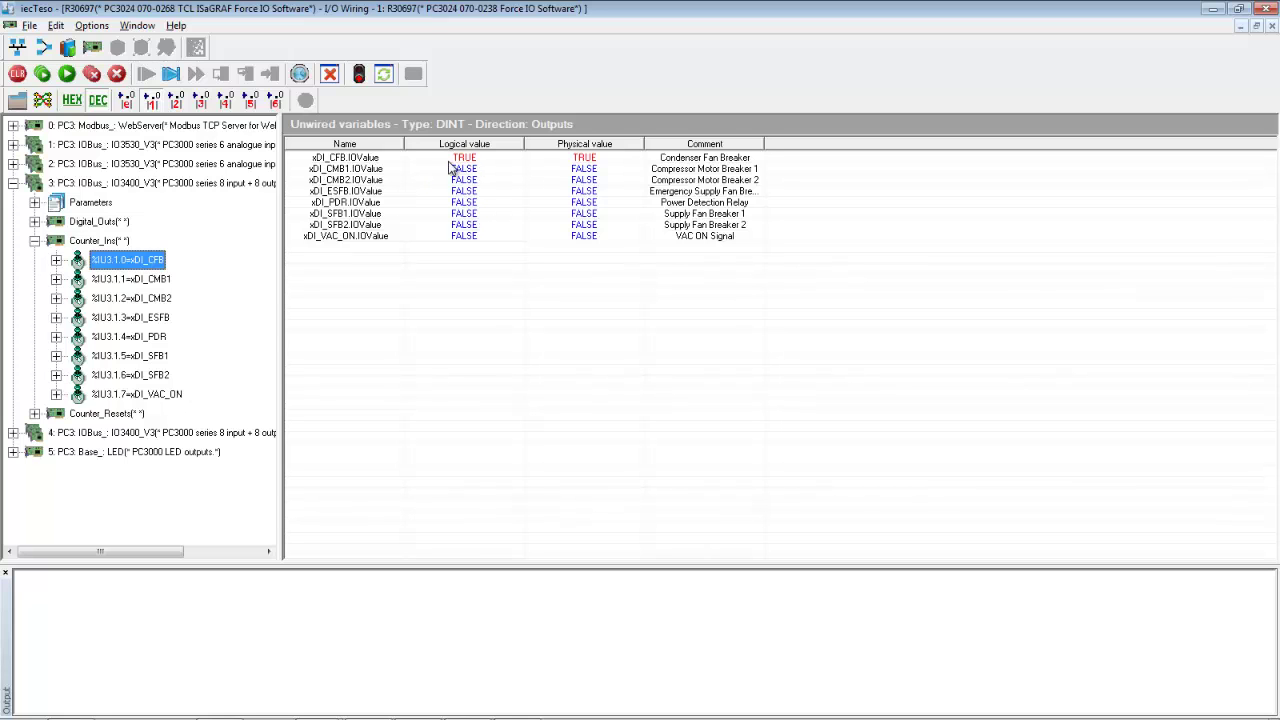
# Examine the live member values of xDI_SFB1 and xDI_ESFB in the dictionary's PhysicalDigitalInputs group, and collapse both variables again
pyautogui.click(68, 50)
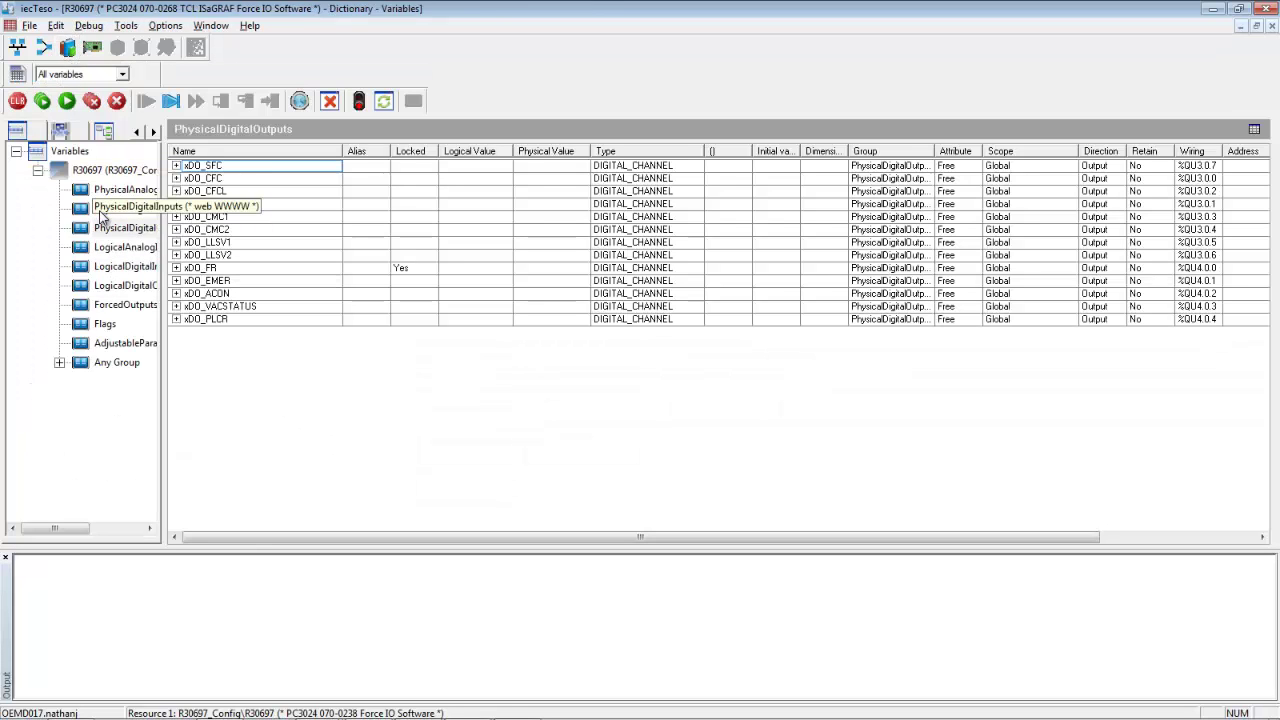
pyautogui.click(106, 209)
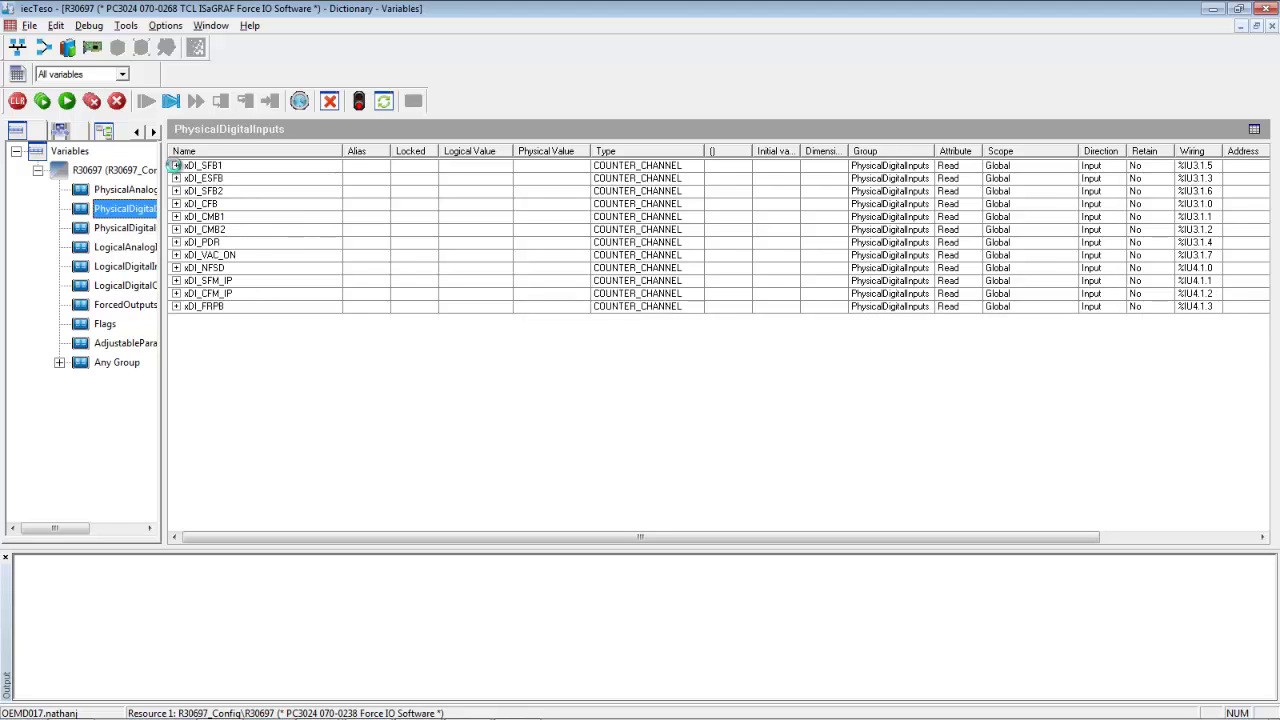
pyautogui.click(176, 166)
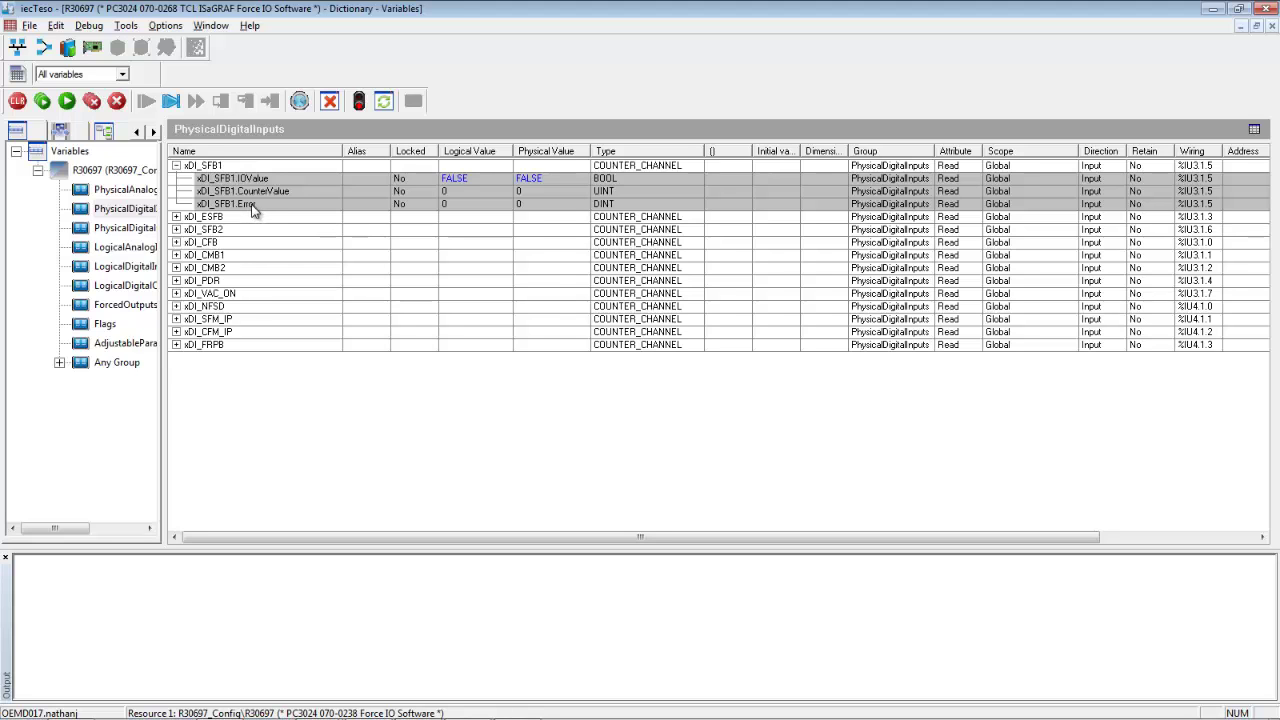
pyautogui.click(176, 217)
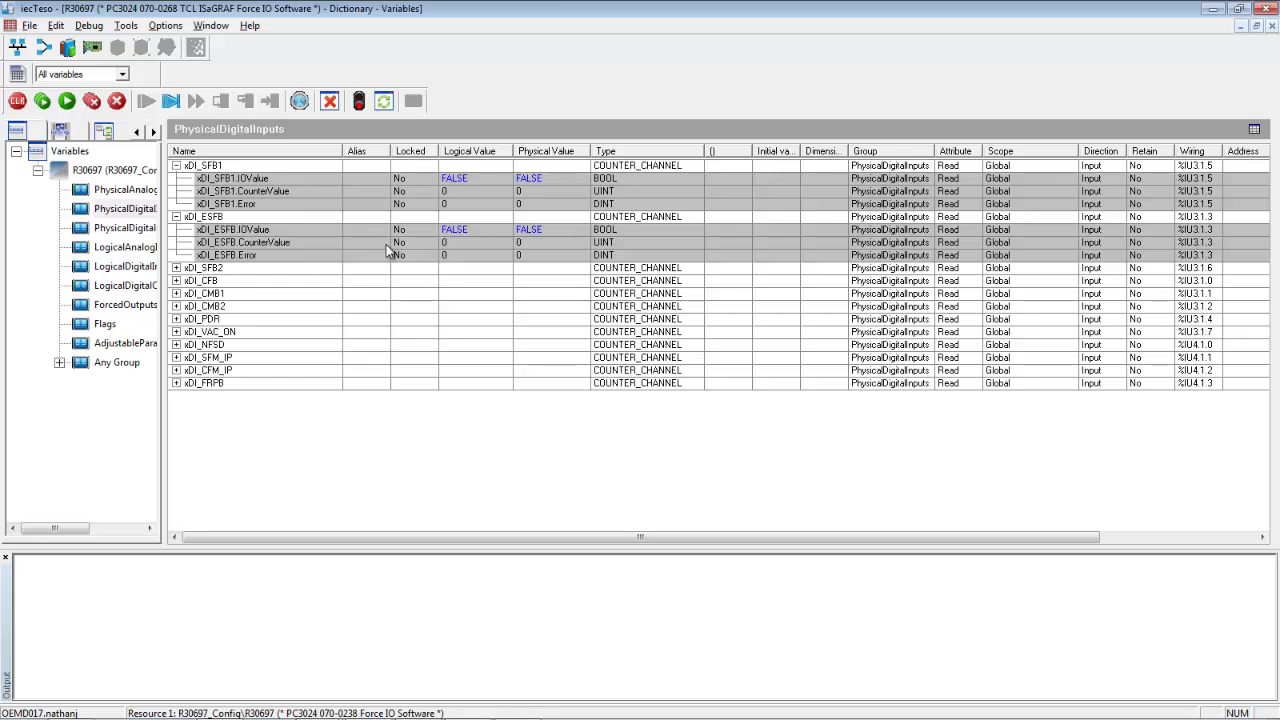
pyautogui.click(176, 217)
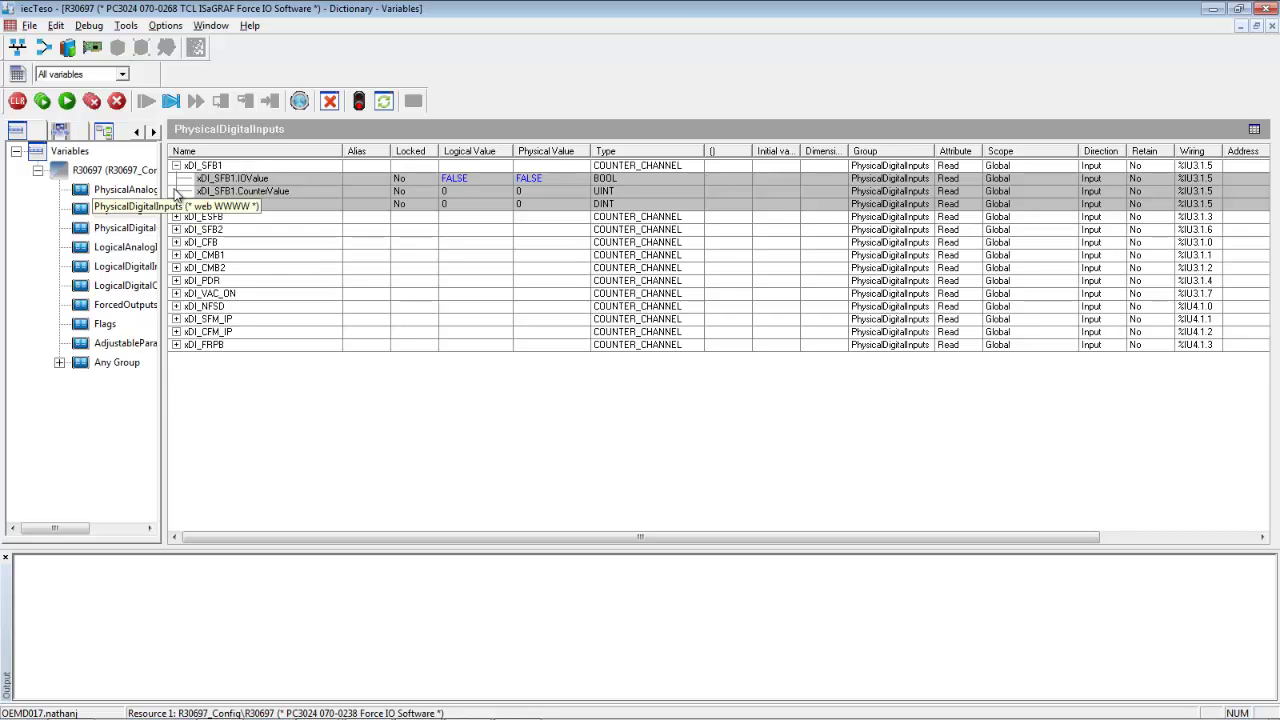
pyautogui.click(177, 166)
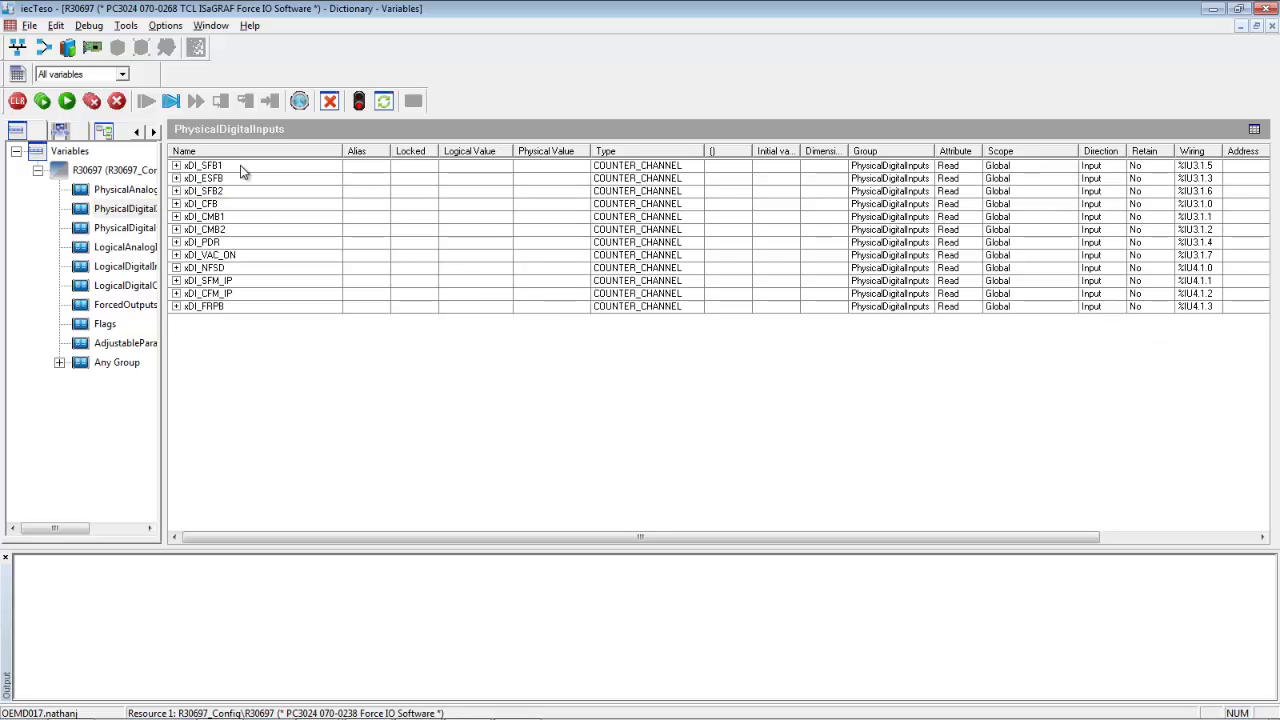